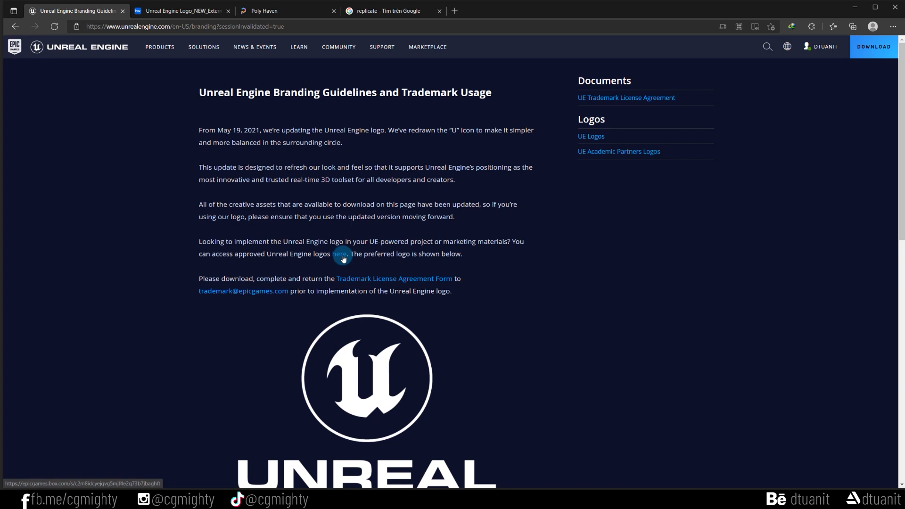
- Switch to the Unreal Engine Logo_NEW_External download page and open its Black Logo folder
left_click(204, 10)
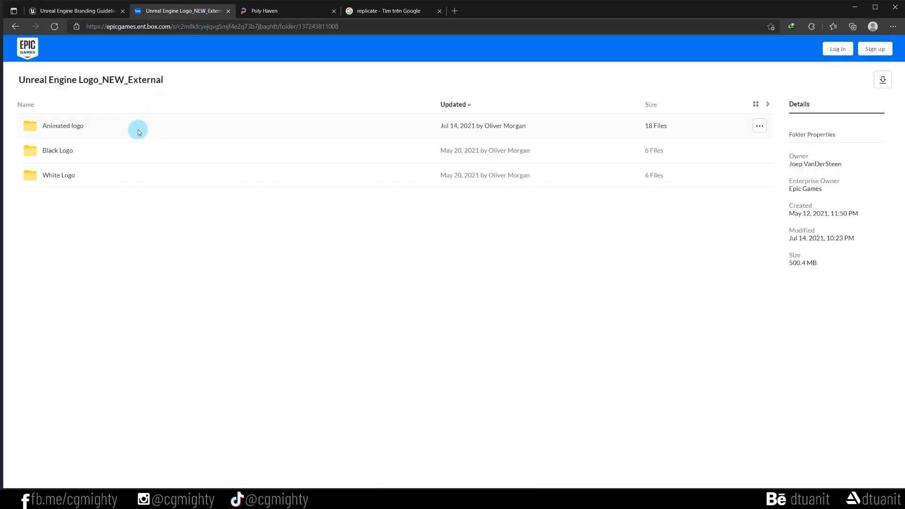
left_click(128, 155)
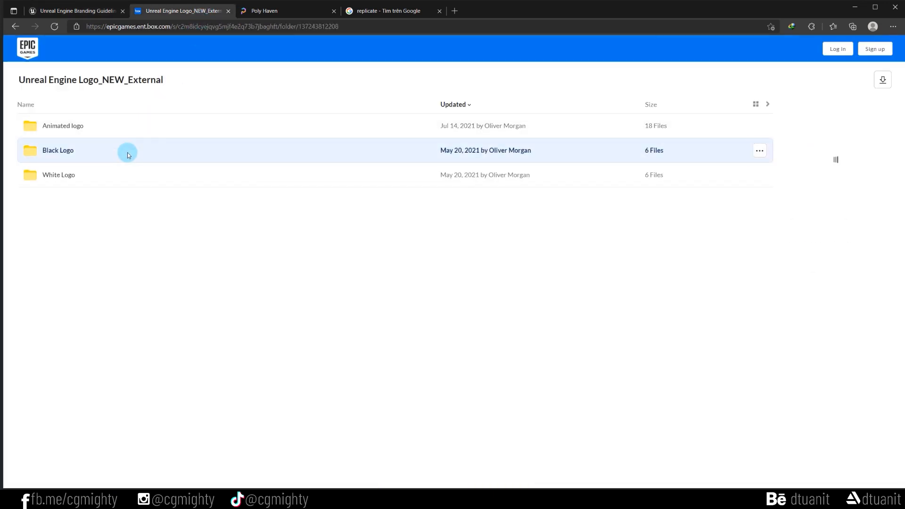
double_click(127, 152)
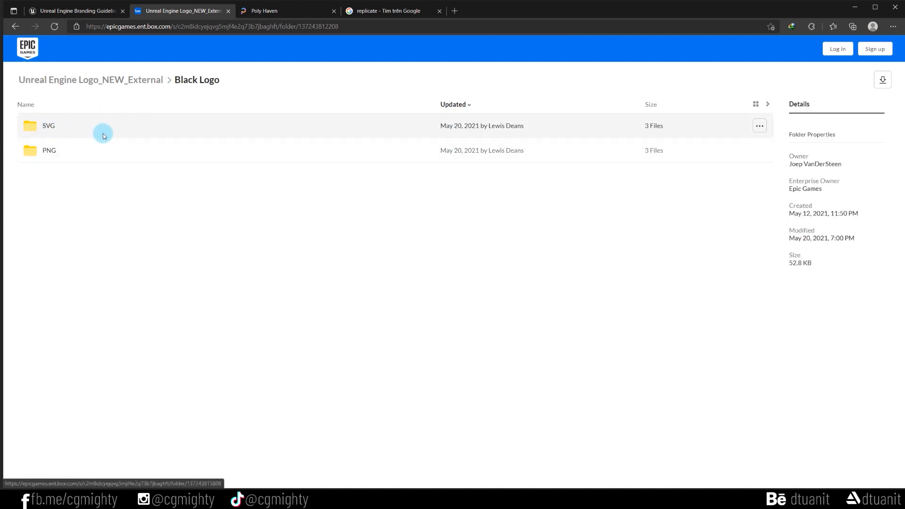
- Switch to the local Unreal Engine Logo folder and open UE_Logo_stacked_unreal-engine_black from Black Logo > SVG in Adobe Illustrator 2021
left_click(235, 497)
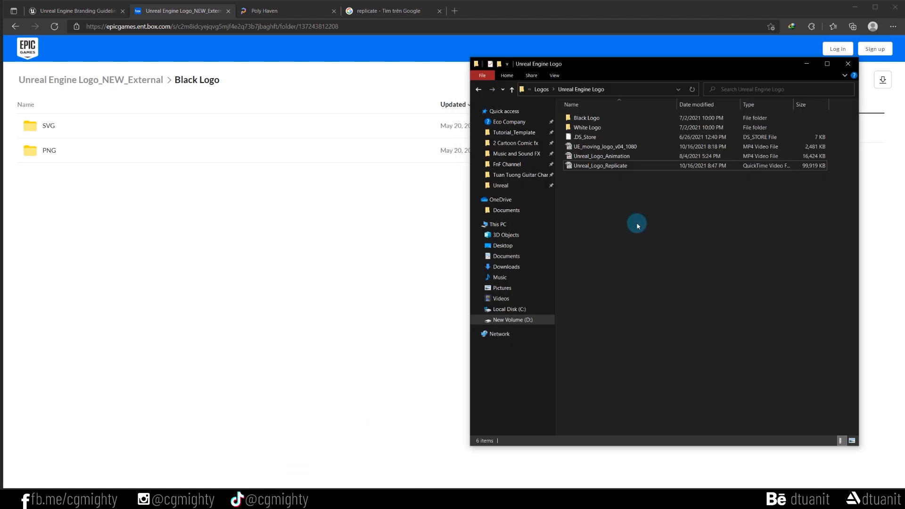
double_click(588, 119)
double_click(589, 126)
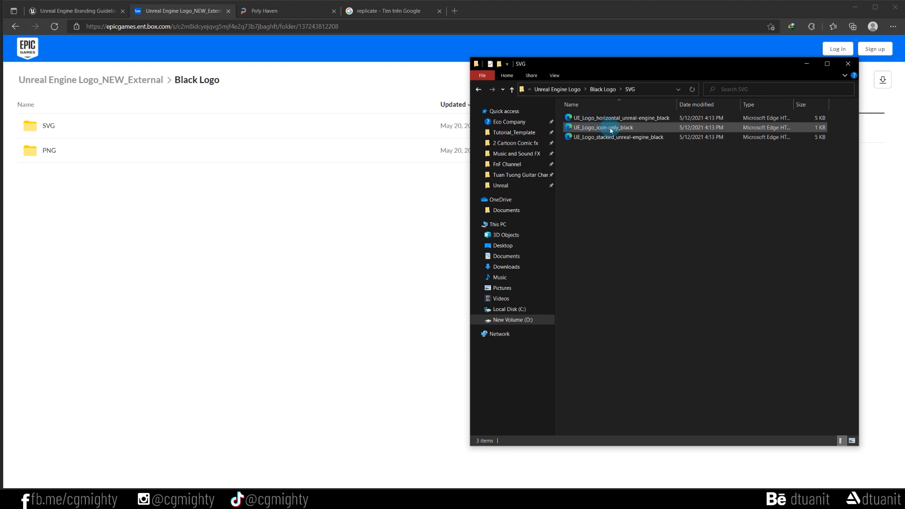
right_click(628, 128)
left_click(667, 163)
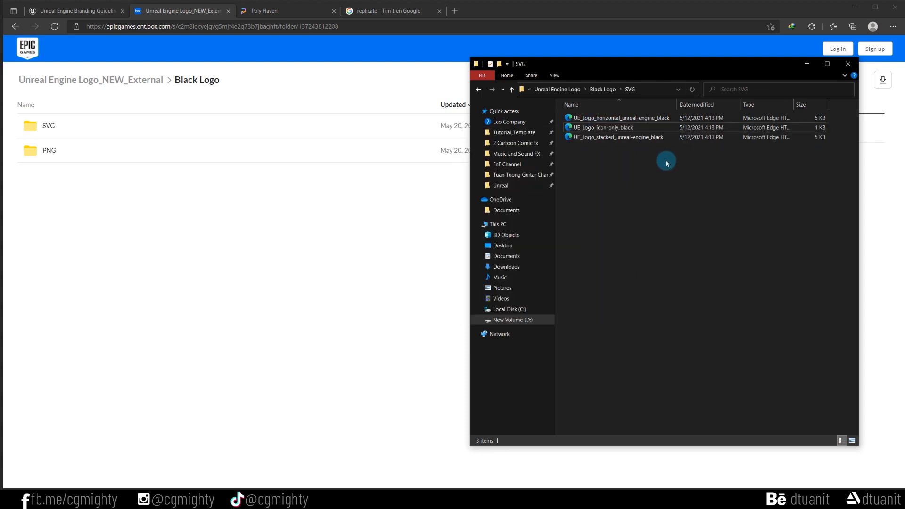
right_click(651, 137)
mouse_move(589, 192)
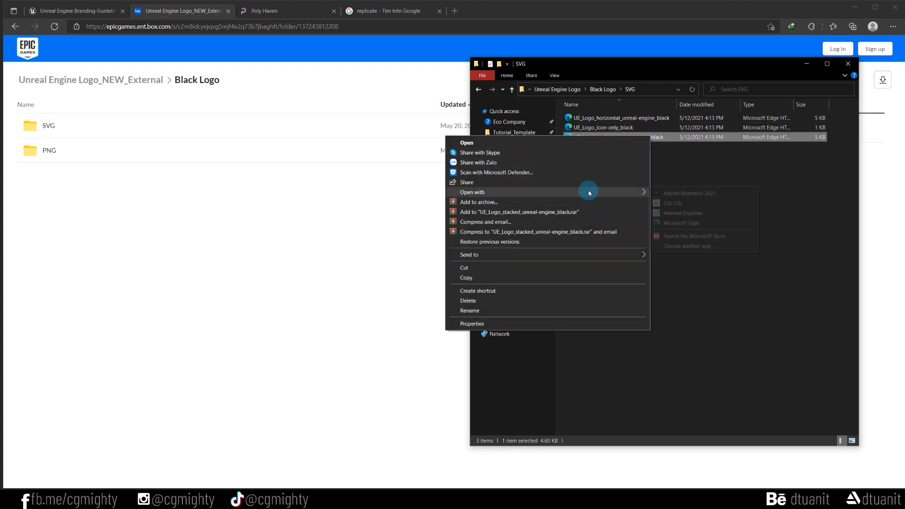
left_click(683, 193)
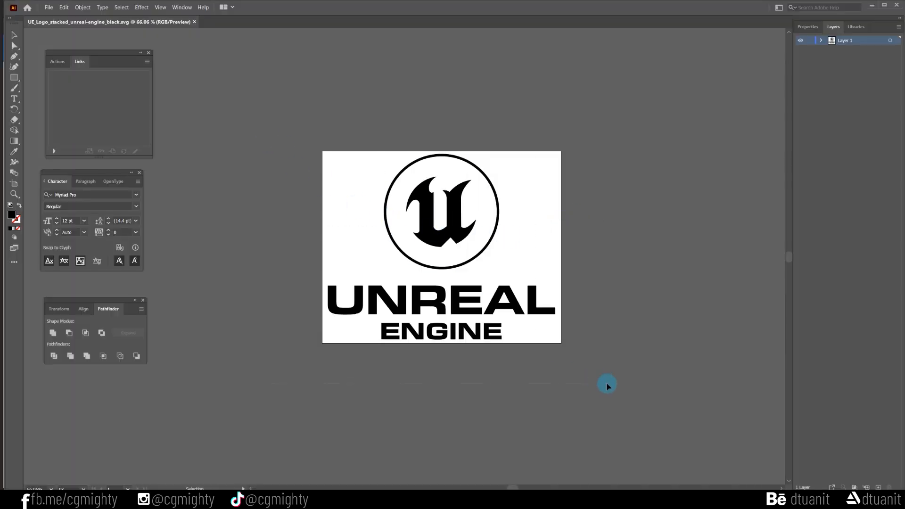
- Copy all the logo artwork, switch to After Effects and create a 1920 x 1080, 10-second composition at 25 fps
key("ctrl+a")
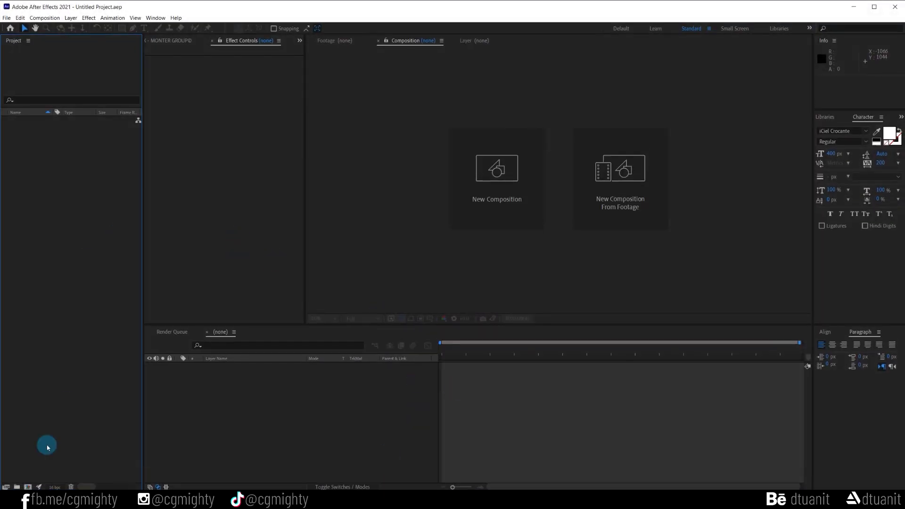
left_click(27, 487)
left_click(661, 352)
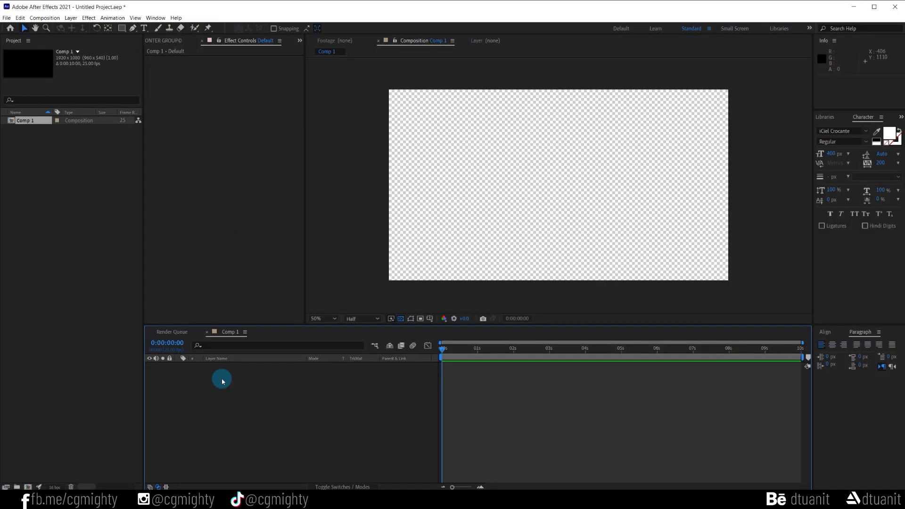
- Add a composition-sized solid layer with the colour 000000
key("ctrl+y")
left_click(605, 305)
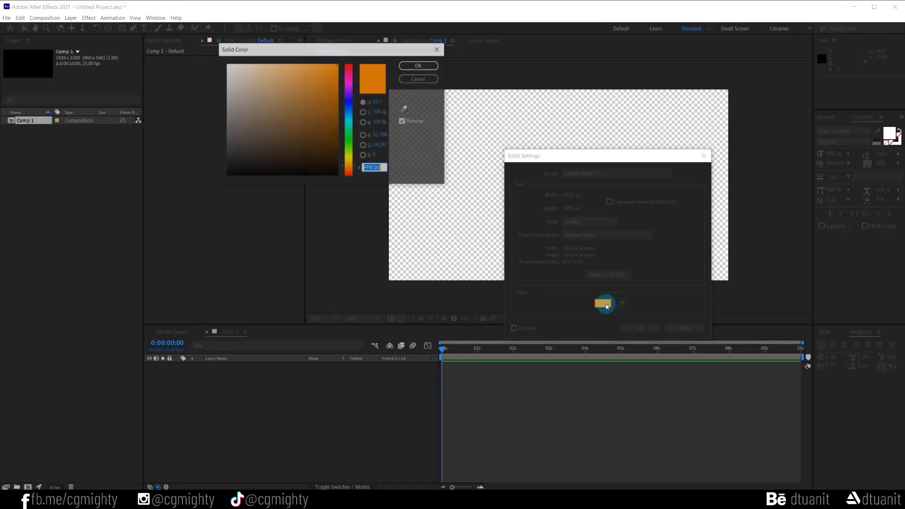
type("000000")
left_click(418, 65)
left_click(639, 328)
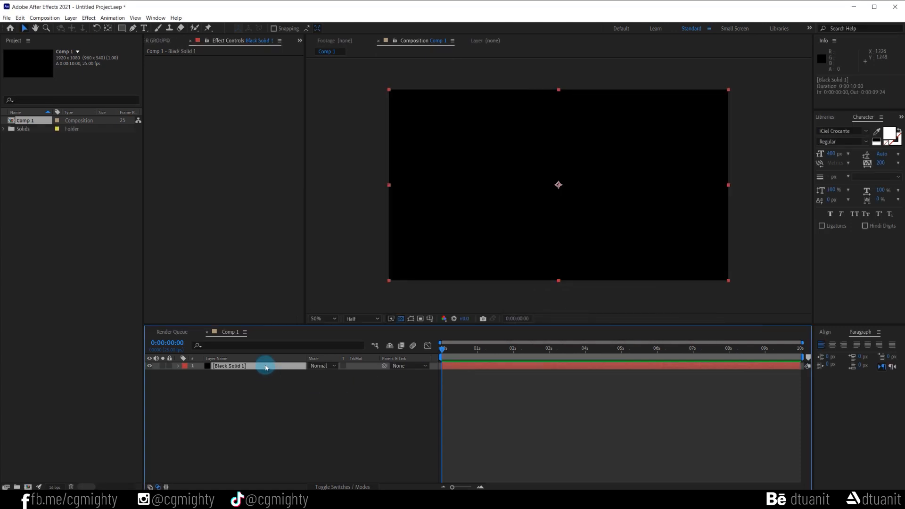
- Paste the copied logo paths onto the black solid as masks and check the mask outlines up close
key("ctrl+v")
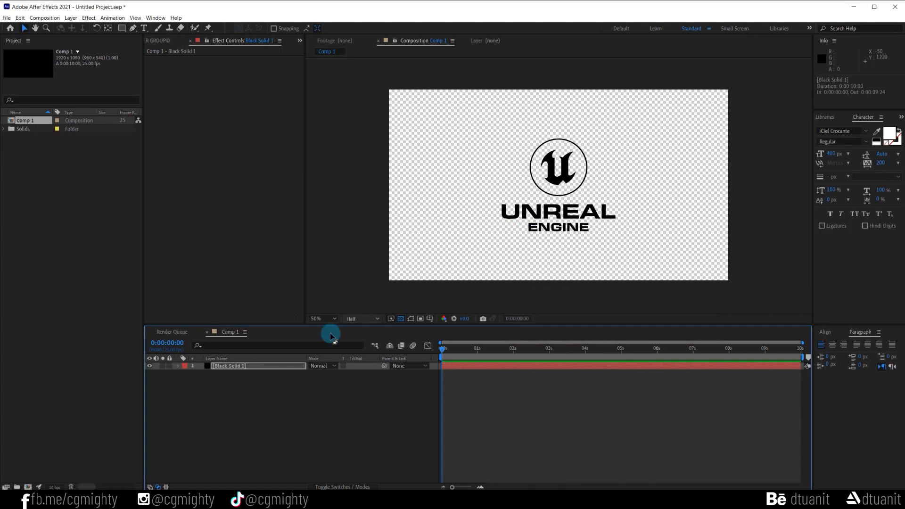
left_click(411, 318)
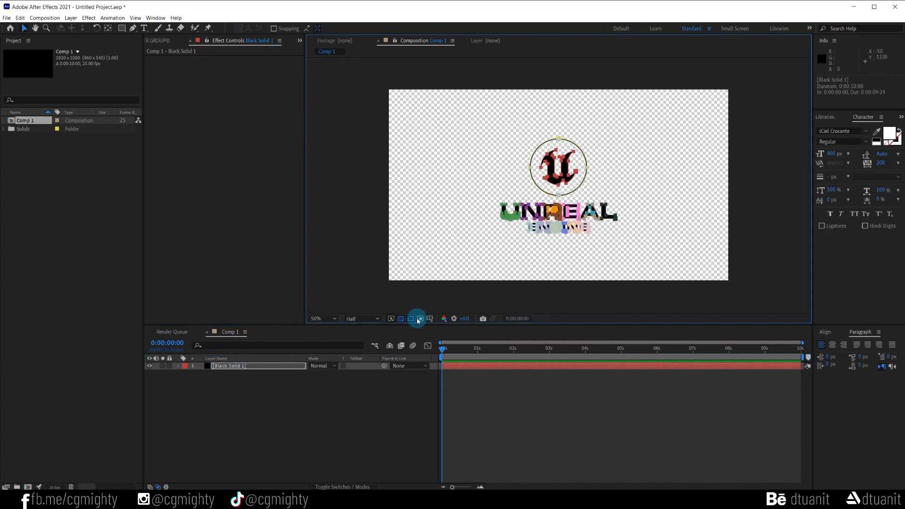
scroll(520, 234, "up", 2)
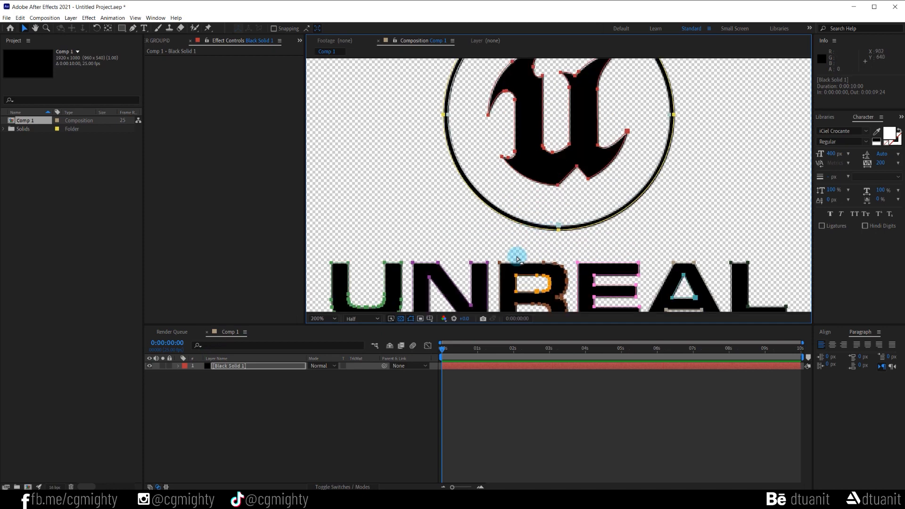
scroll(517, 259, "down", 2)
left_click(411, 319)
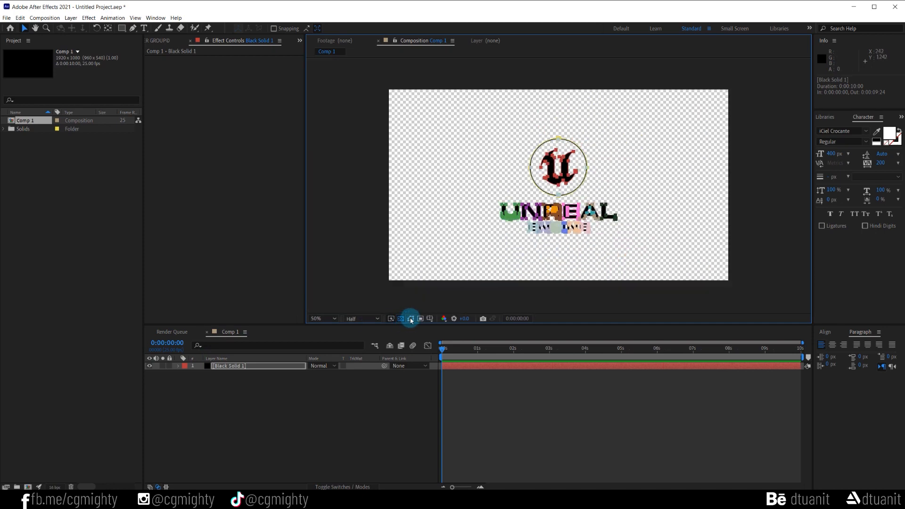
- Rename the black solid layer VectorLogo and turn it into a guide layer
left_click(231, 366)
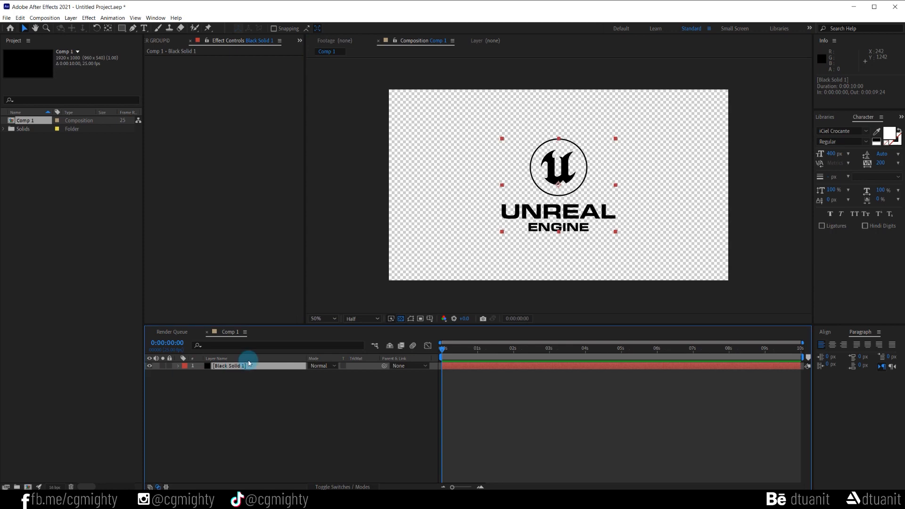
key("Return")
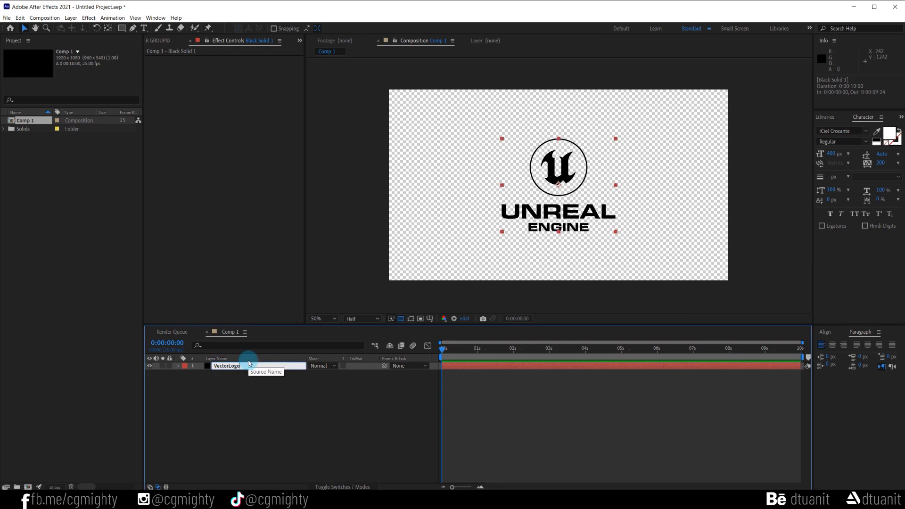
type("VectorLogo")
left_click(240, 377)
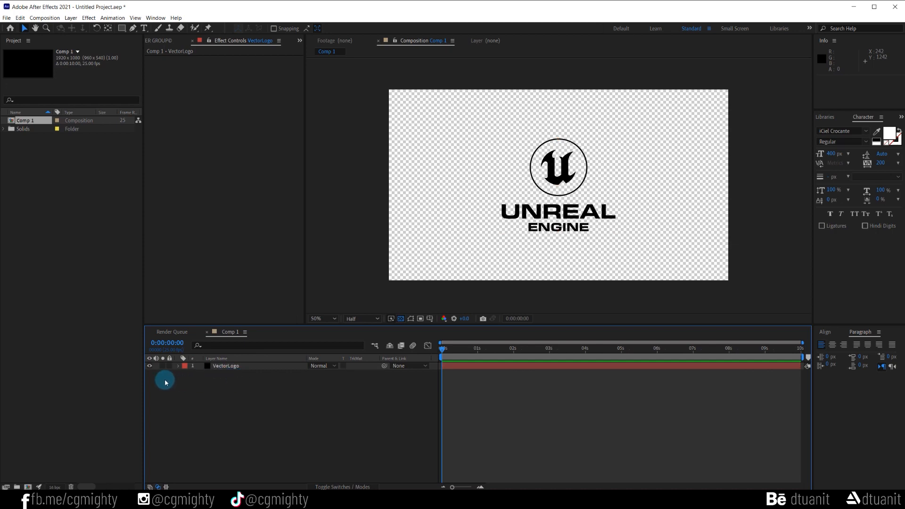
right_click(245, 366)
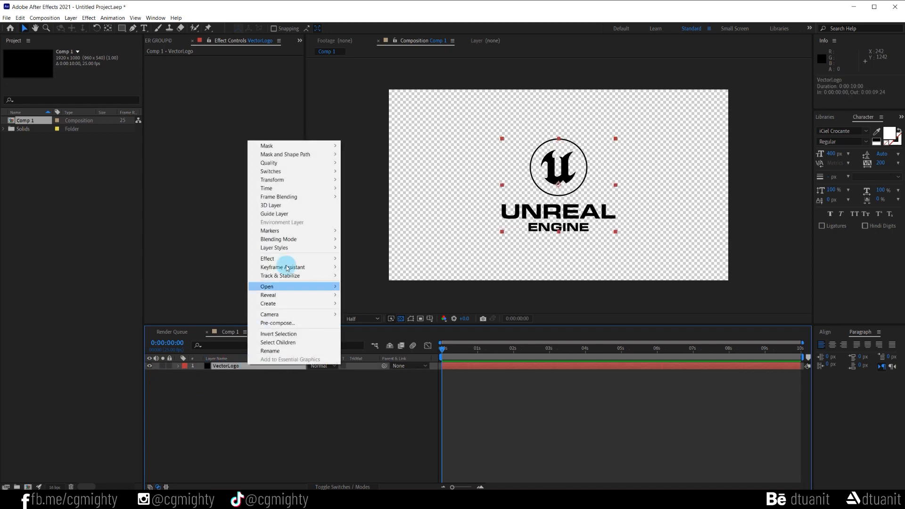
left_click(262, 333)
left_click(242, 410)
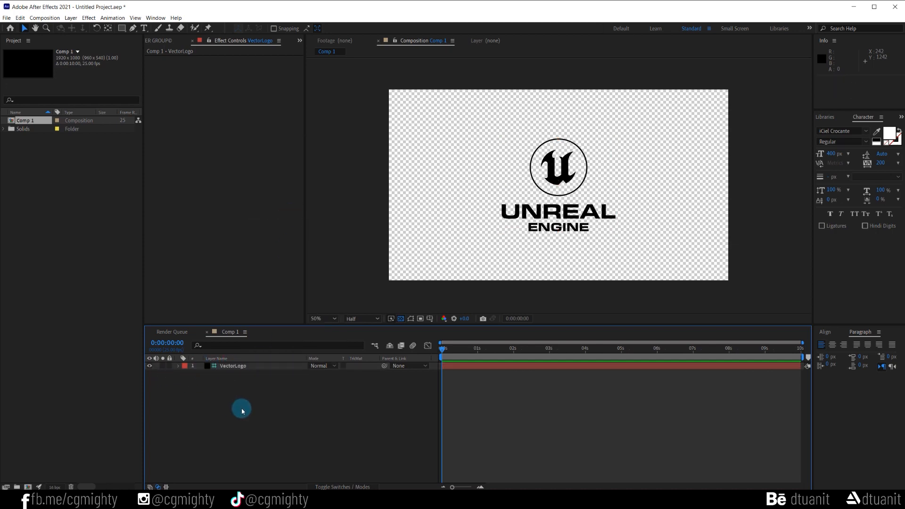
- Add a second 1920 x 1080 solid in orange and name it E3D
key("ctrl+y")
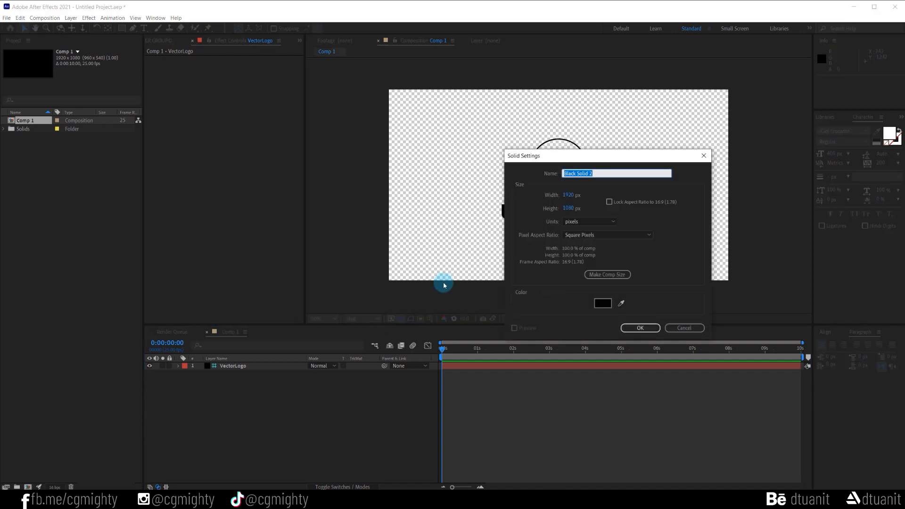
left_click(603, 303)
left_click(349, 158)
left_click_drag(349, 170, 349, 165)
left_click_drag(337, 94, 358, 54)
left_click(419, 65)
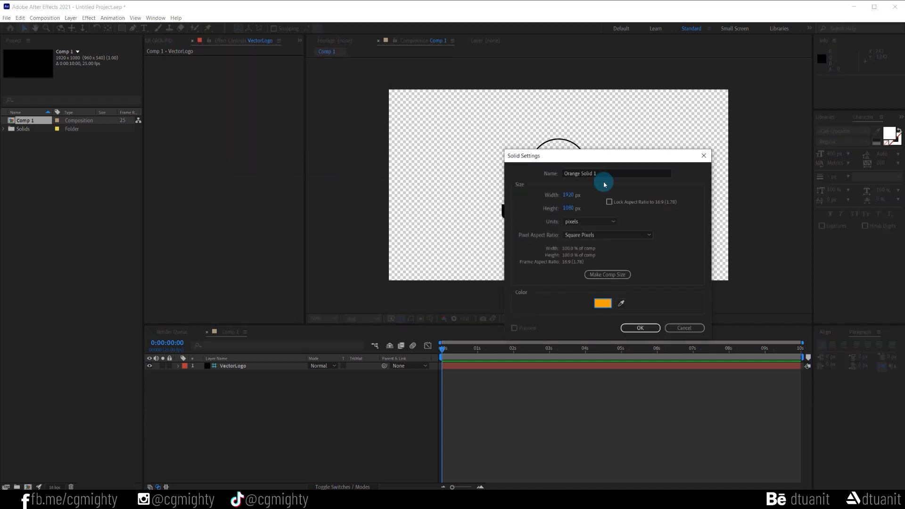
left_click(573, 173)
left_click_drag(603, 173, 562, 179)
type("E3D")
left_click(642, 329)
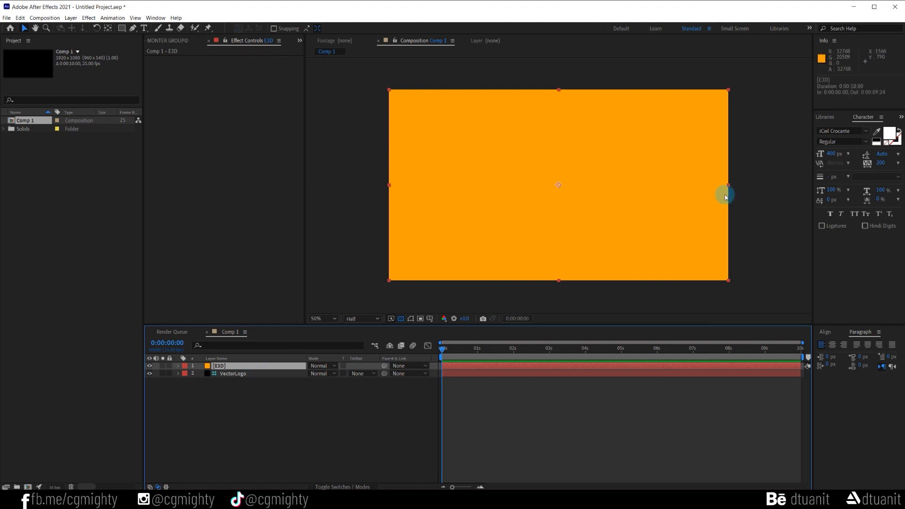
- Apply the Video Copilot Element effect to the E3D layer
left_click(820, 43)
left_click(819, 42)
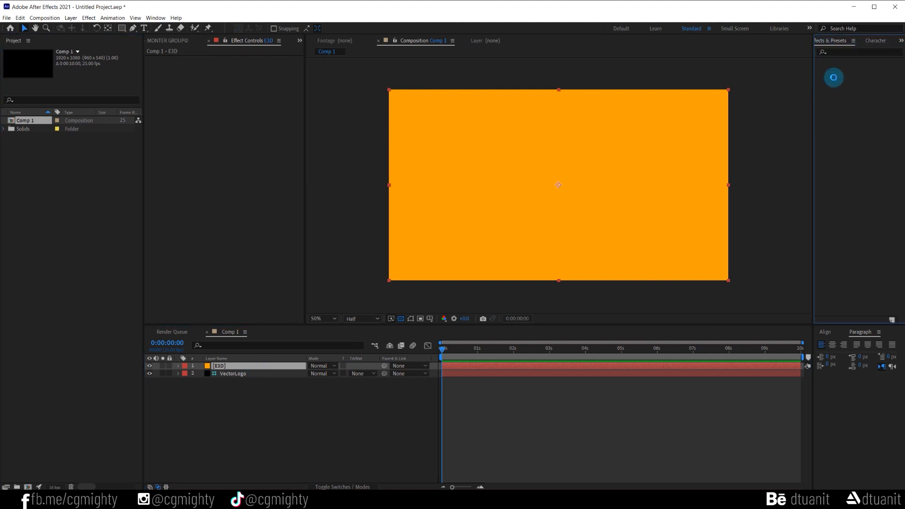
left_click(228, 365)
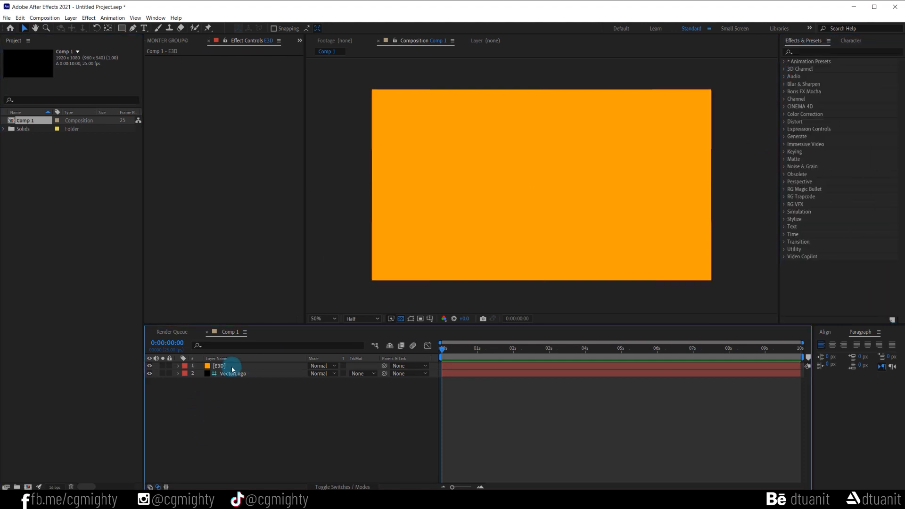
left_click(70, 18)
mouse_move(89, 18)
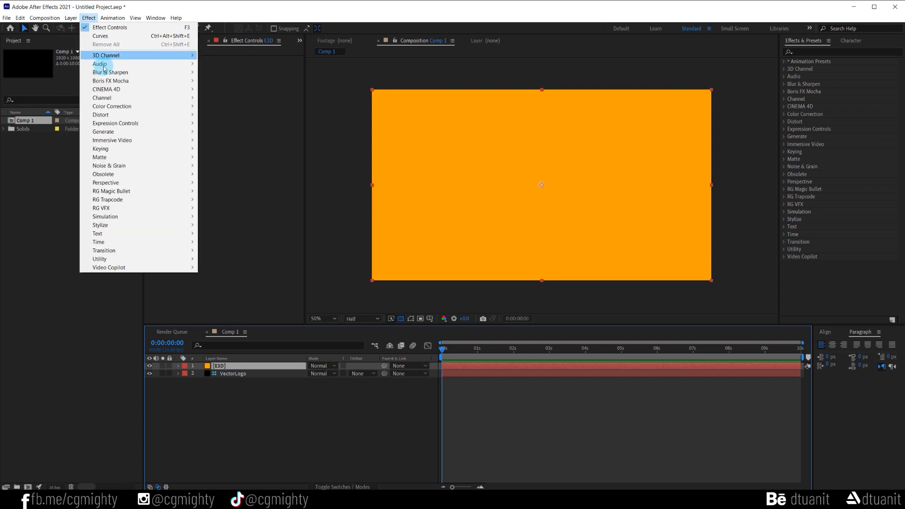
mouse_move(149, 269)
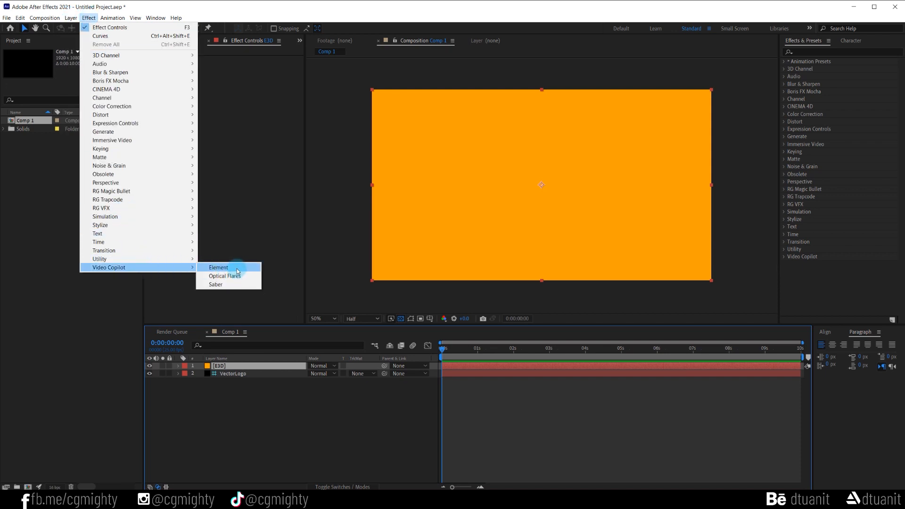
left_click(250, 268)
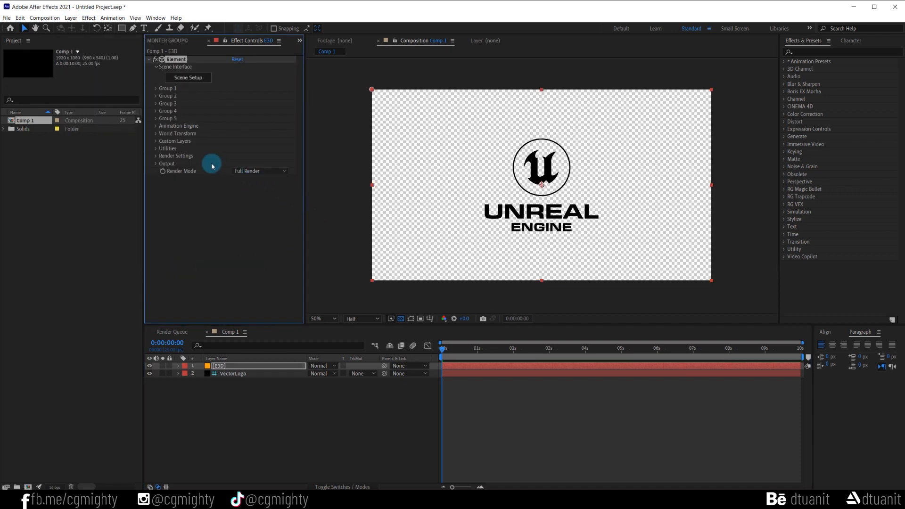
- Hide the VectorLogo layer and assign it as Path Layer 1 in Element's custom text and masks
left_click(150, 373)
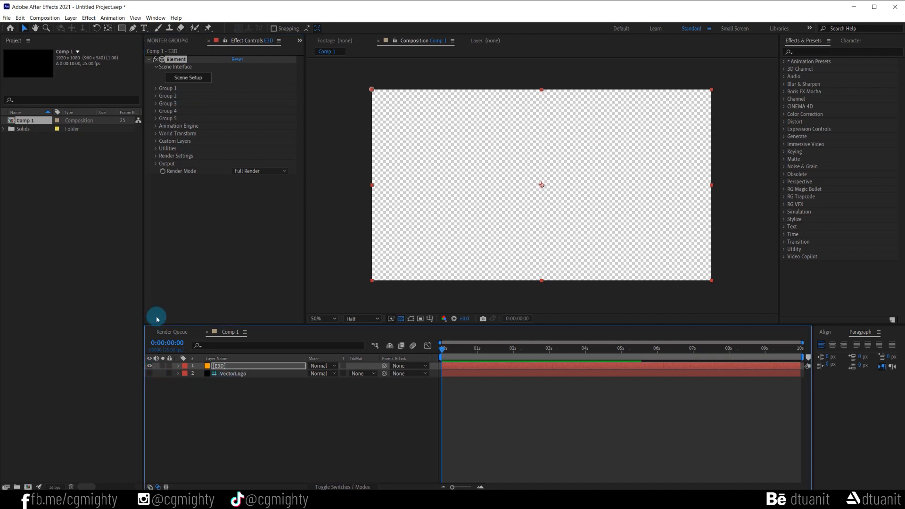
left_click(156, 141)
left_click(163, 148)
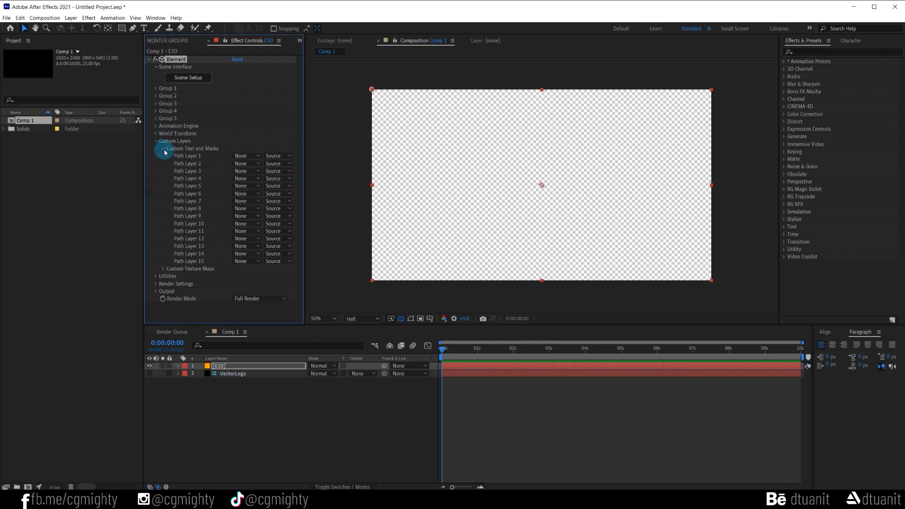
left_click(253, 159)
left_click(287, 188)
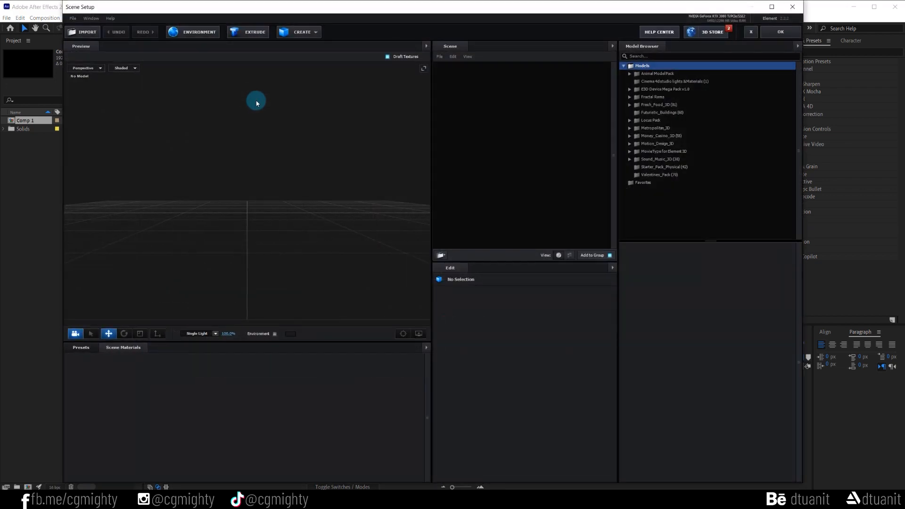
- Extrude the custom logo path in Element's Scene Setup and view the 3D model from an angle
left_click(251, 31)
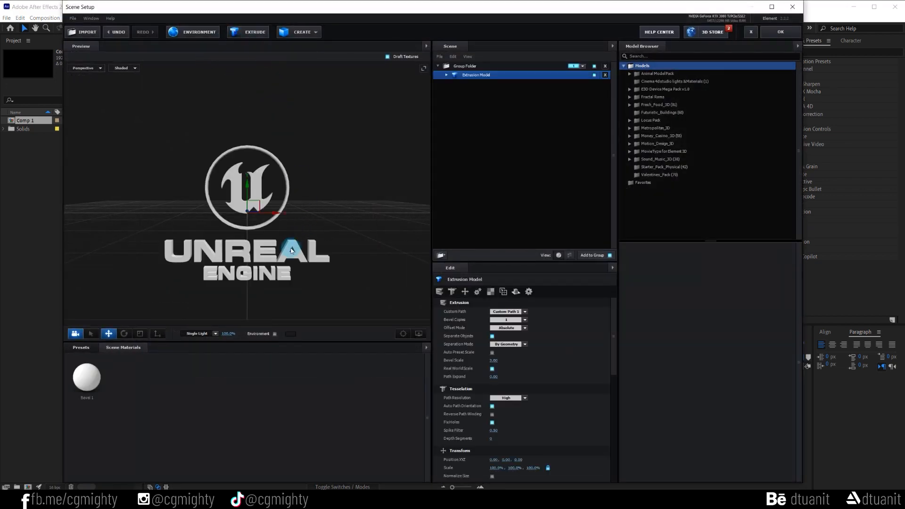
left_click(89, 335)
left_click_drag(281, 284, 240, 187)
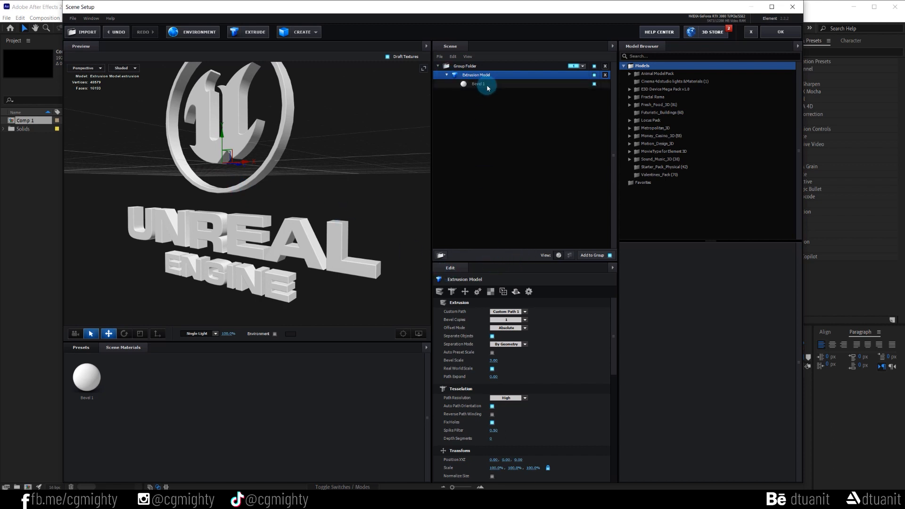
- Set Bevel 1's bevel size to 1 and the extrusion model's path resolution to Ultra
left_click(487, 88)
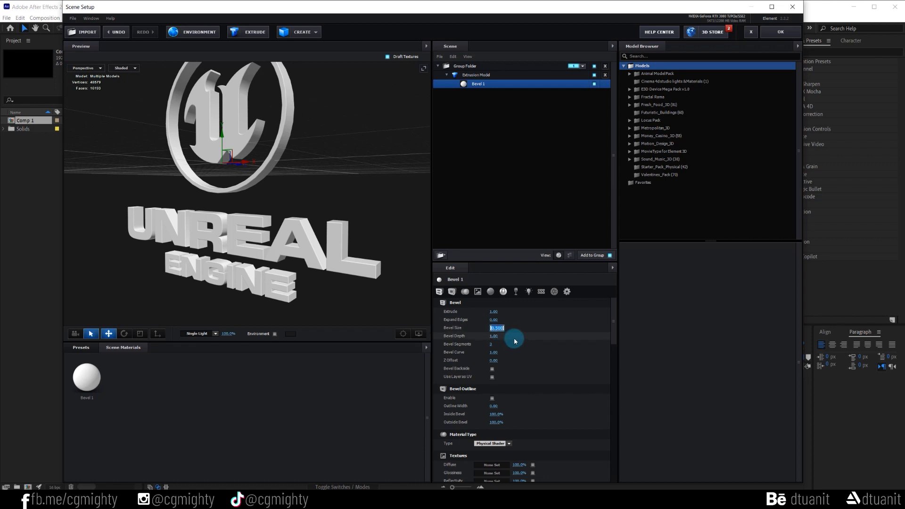
type("1")
key("Return")
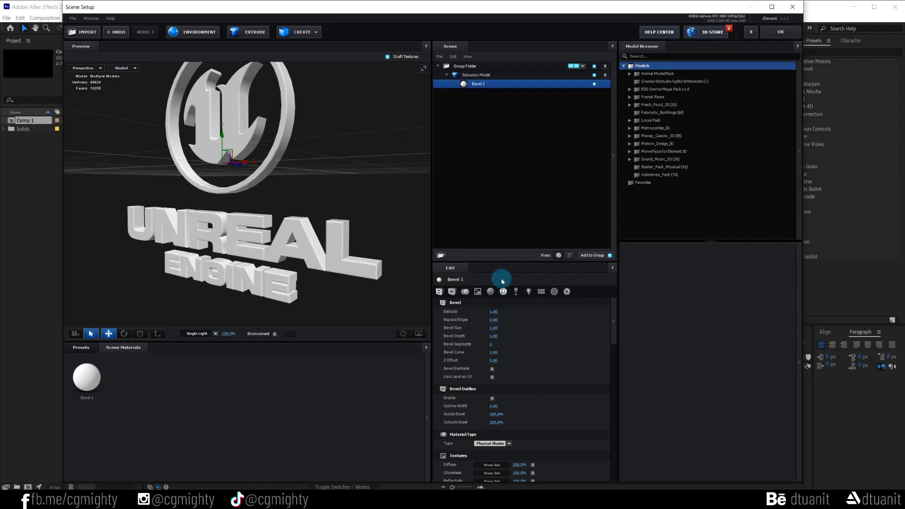
left_click(476, 75)
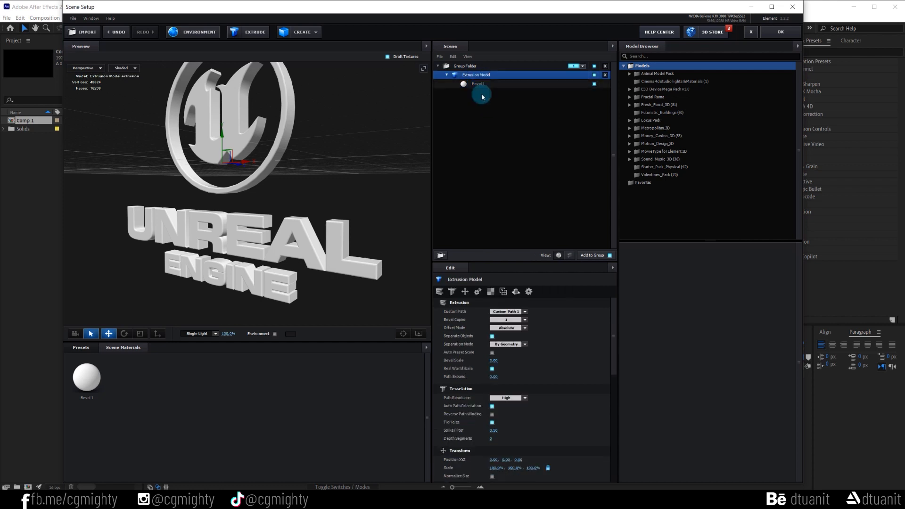
left_click(508, 398)
left_click(513, 428)
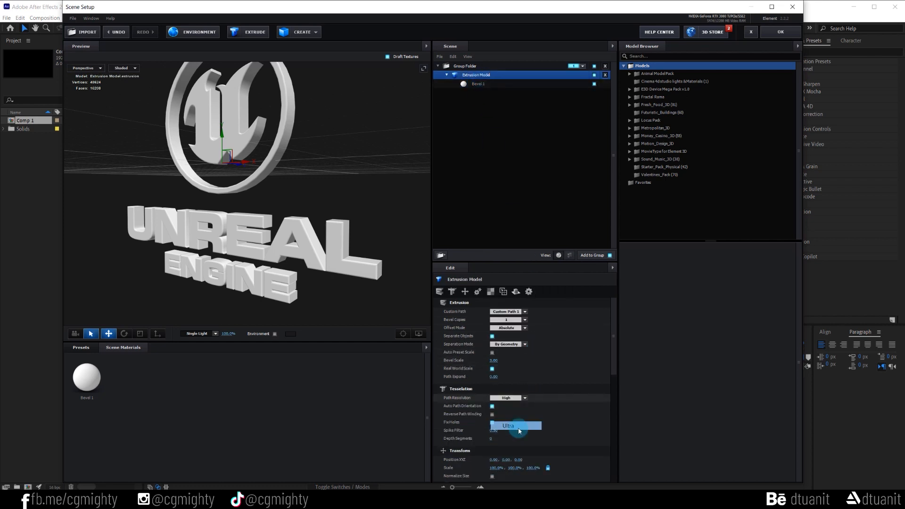
- Enable Bevel Backside on Bevel 1 and view the logo's back edges
left_click(483, 84)
left_click_drag(358, 248, 333, 254)
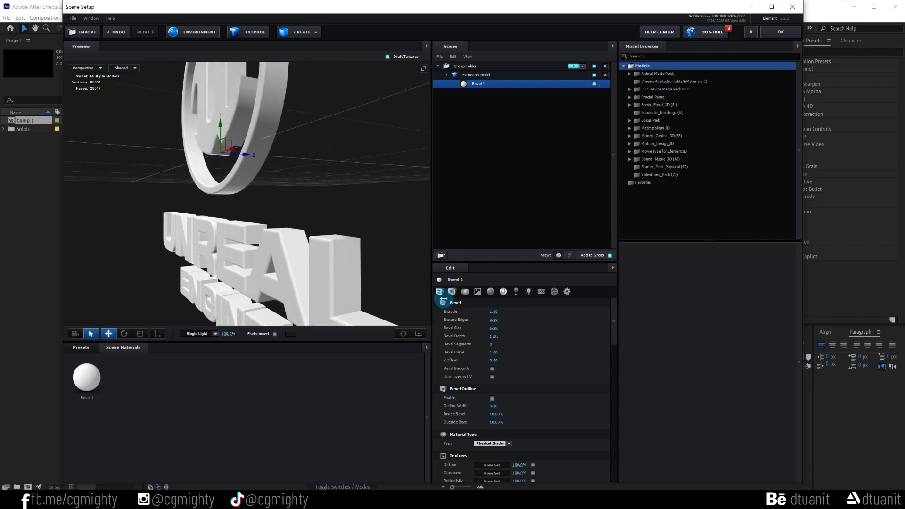
left_click_drag(612, 319, 616, 486)
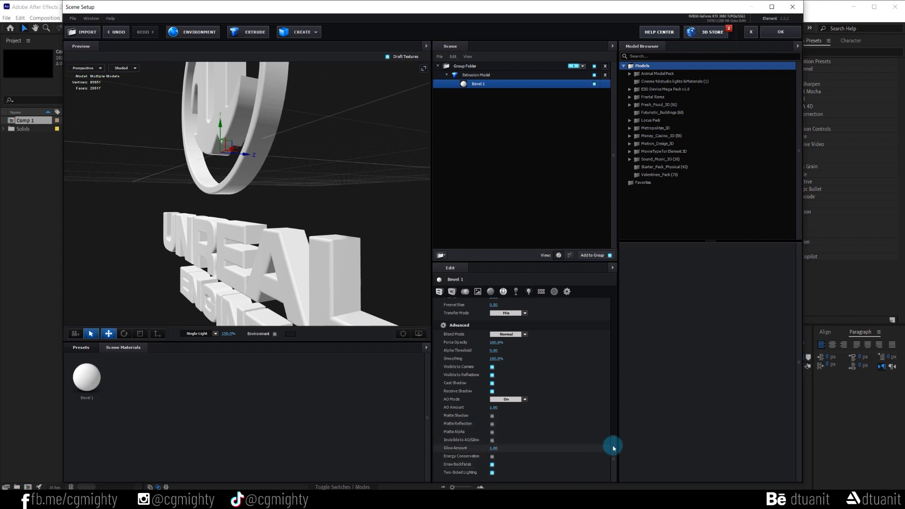
left_click_drag(612, 445, 603, 313)
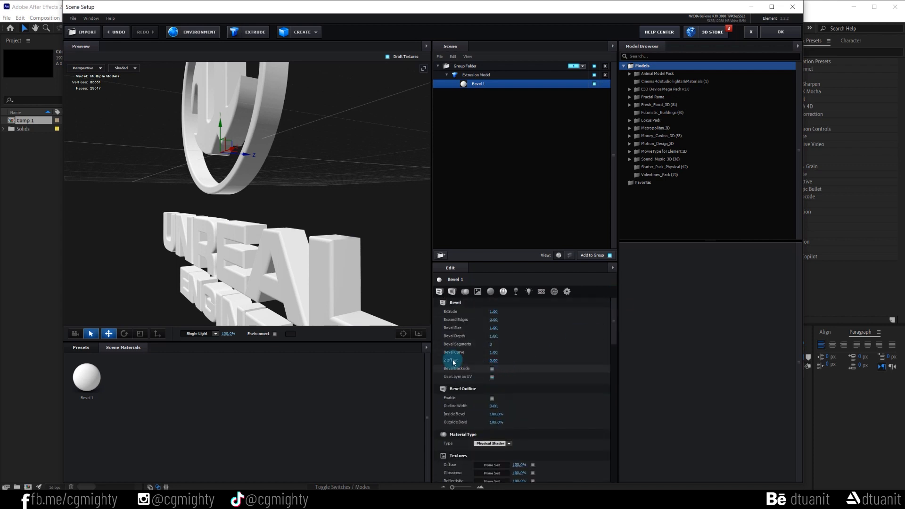
left_click_drag(382, 278, 303, 274)
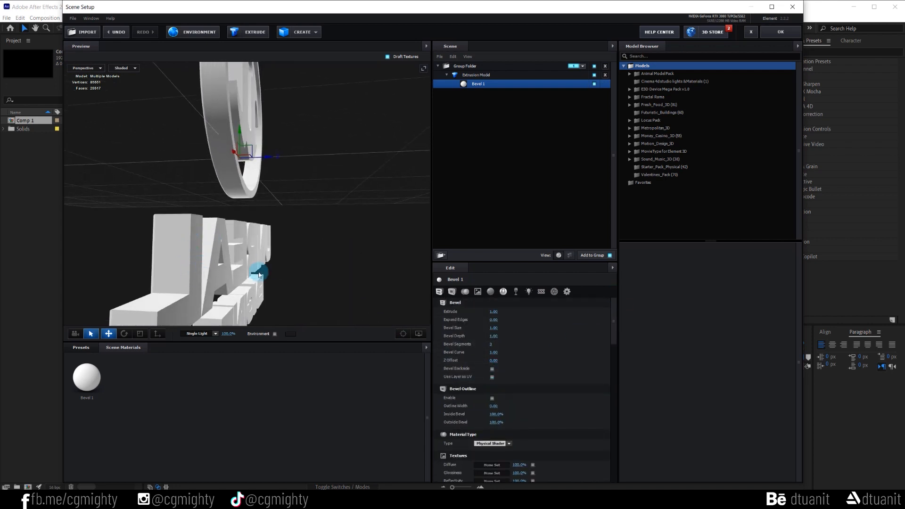
left_click(492, 369)
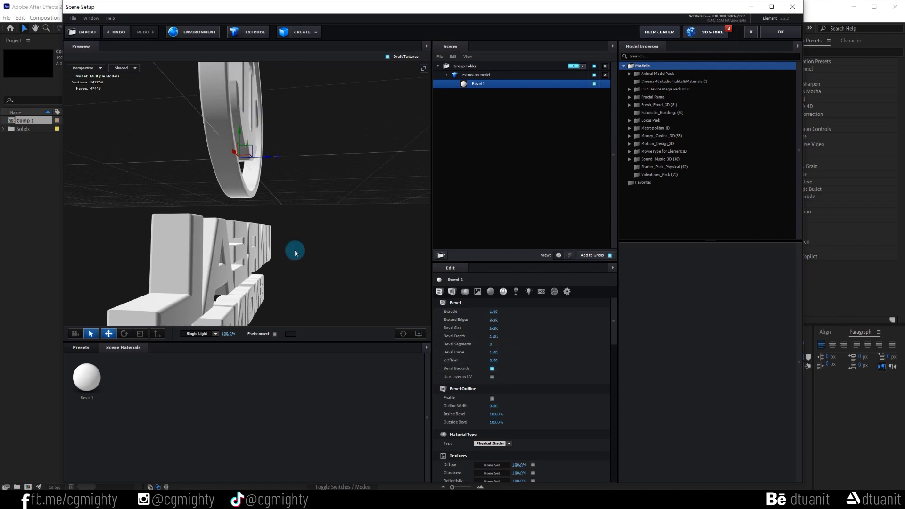
left_click_drag(294, 251, 349, 257)
- Confirm Basic_2K_03.jpg as the environment texture and set Bevel 1's reflectivity intensity to 100%
left_click(193, 32)
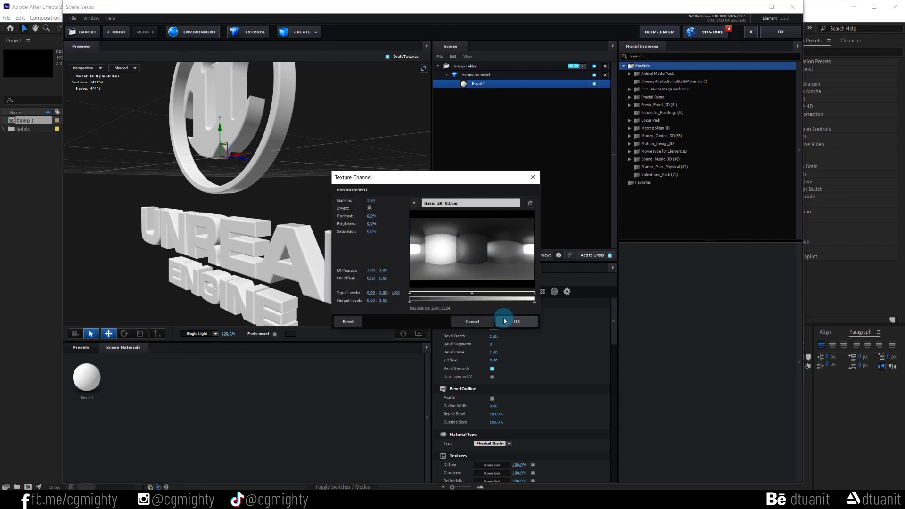
left_click(504, 321)
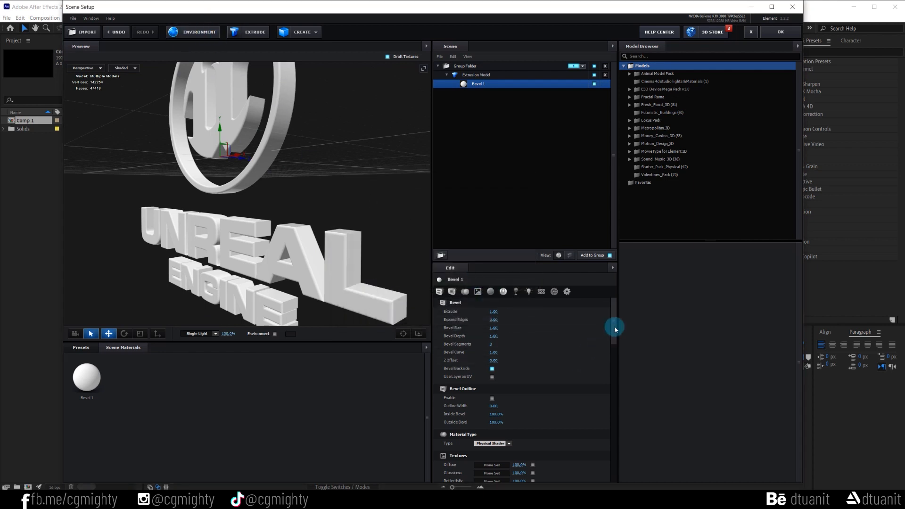
left_click_drag(614, 326, 568, 380)
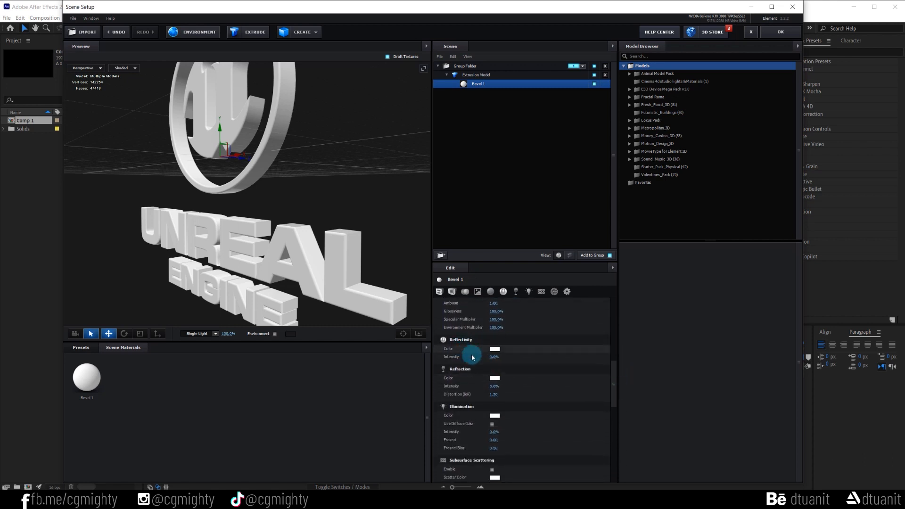
left_click_drag(494, 357, 565, 357)
left_click_drag(284, 234, 253, 166)
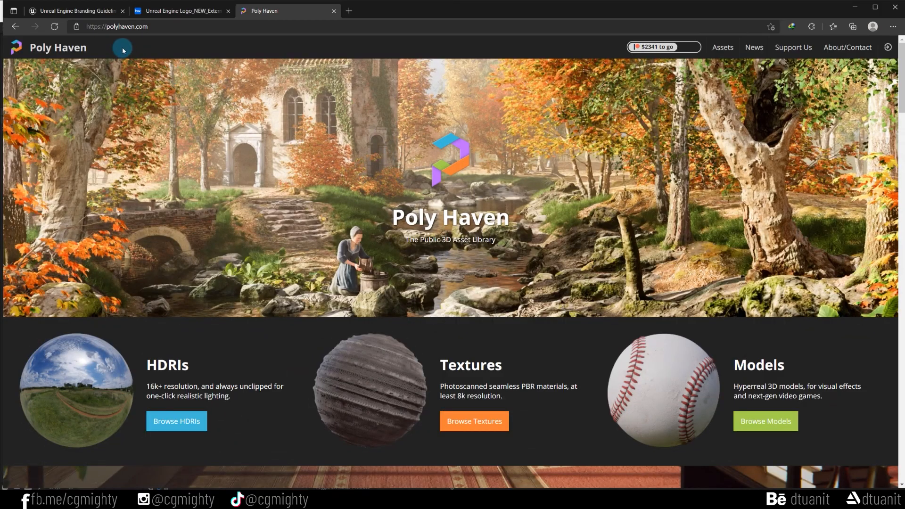
- In the browser, browse Poly Haven's Floor > Plaster-Concrete textures and open Concrete Floor Painted
left_click_drag(162, 26, 106, 27)
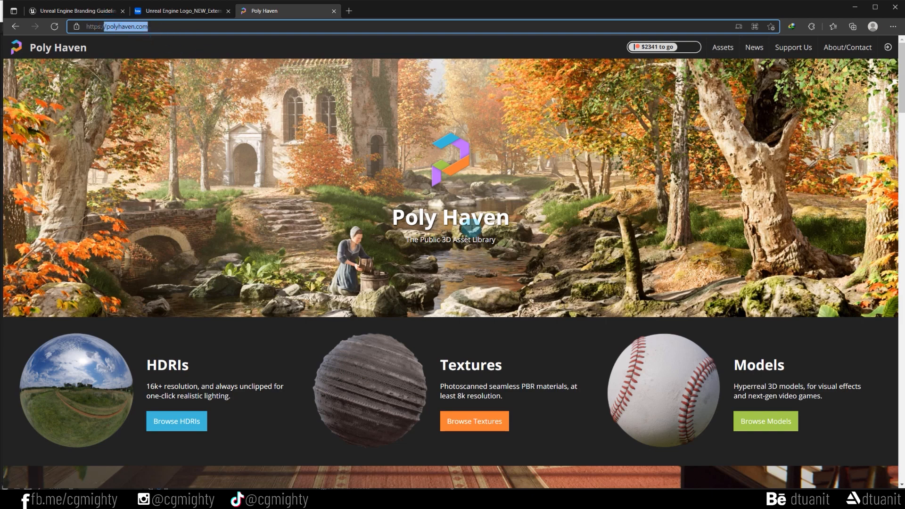
scroll(504, 275, "down", 3)
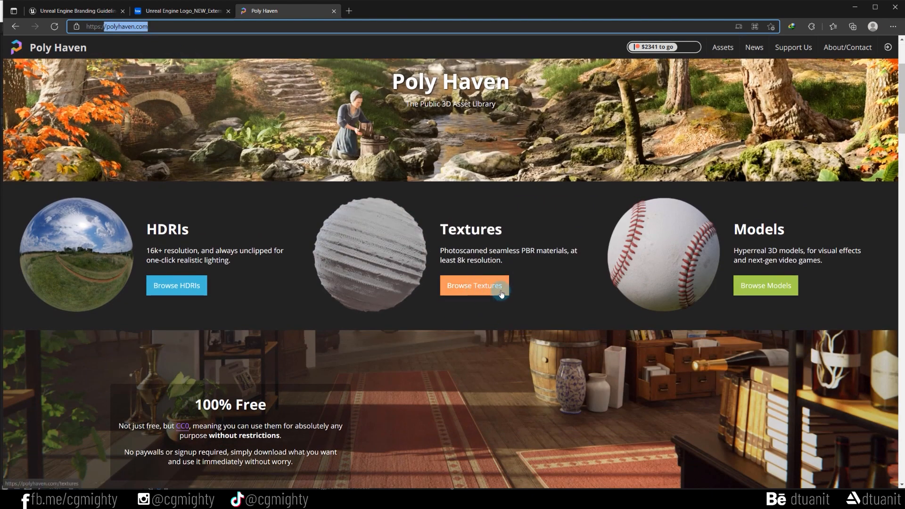
left_click(501, 294)
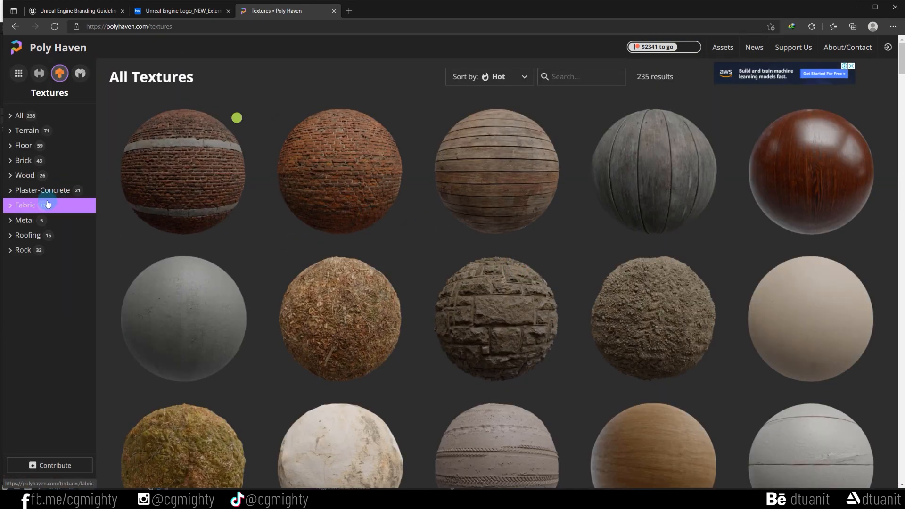
left_click(24, 146)
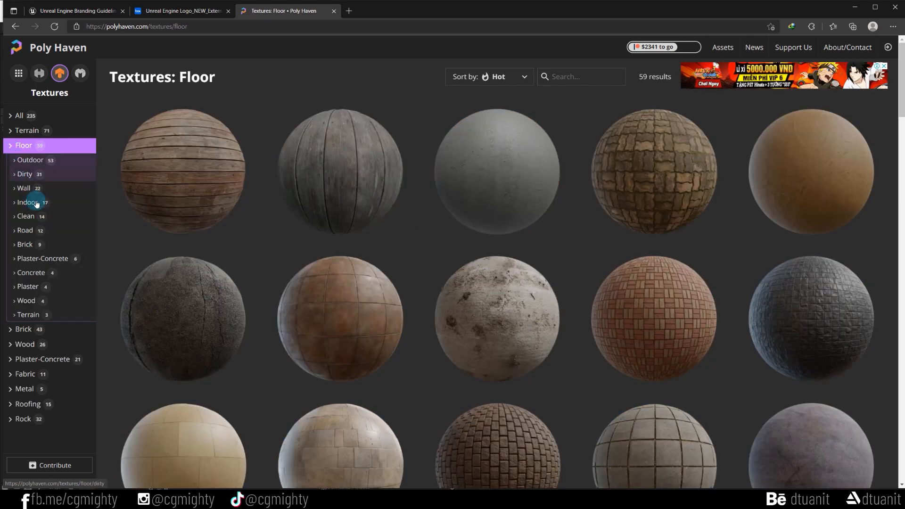
left_click(63, 259)
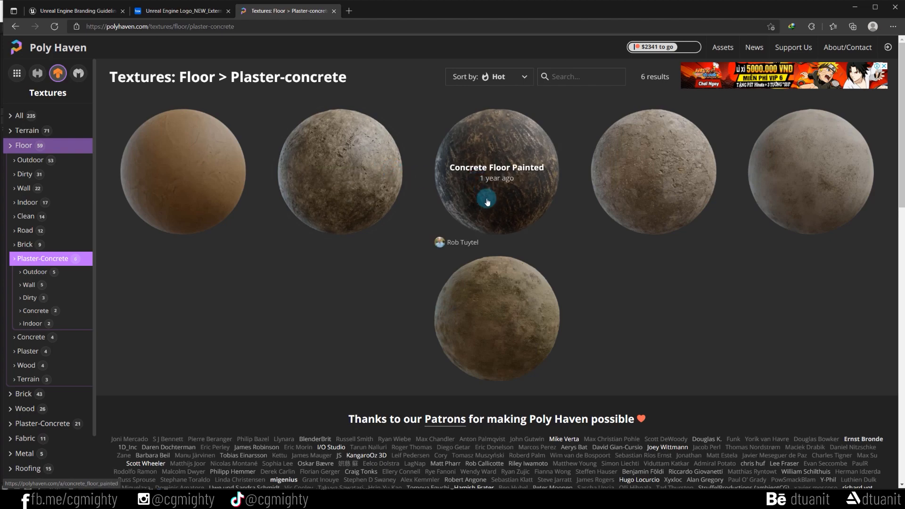
left_click(486, 201)
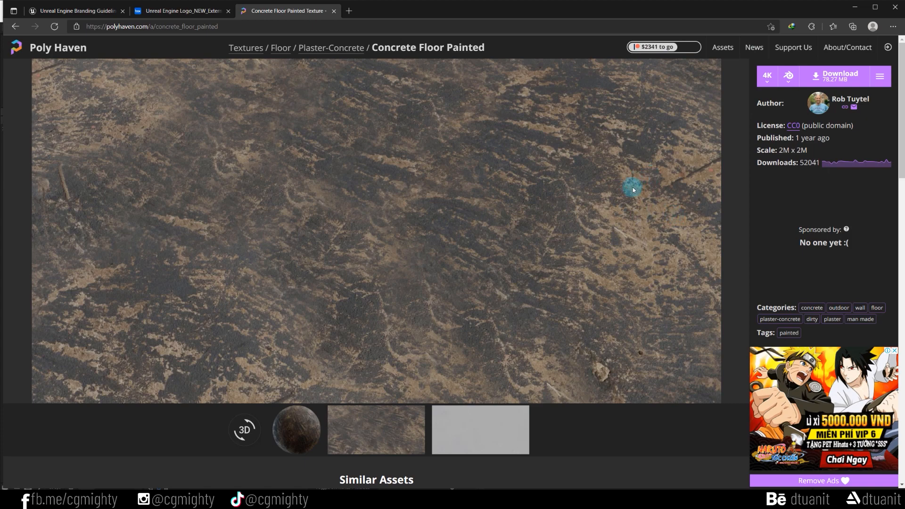
- List the individual maps of the Concrete Floor Painted texture at 2K resolution and preview the Rough map
left_click(790, 81)
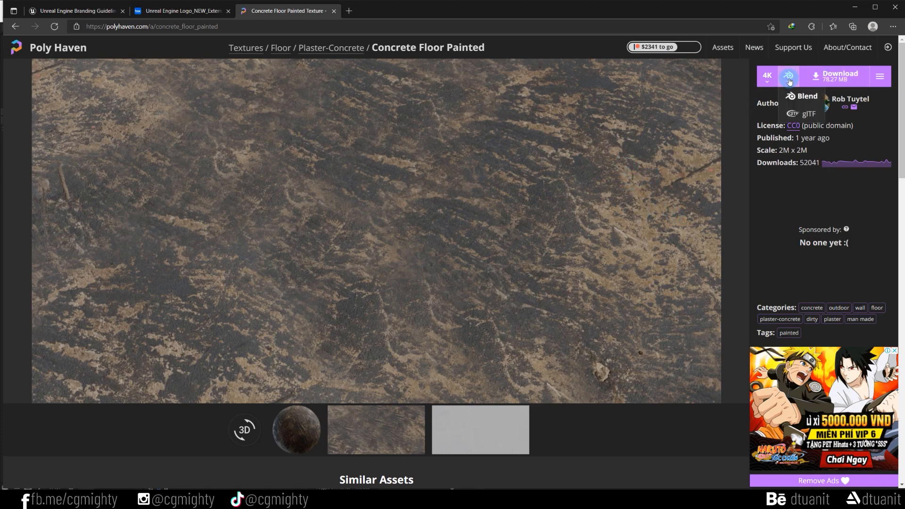
left_click(765, 81)
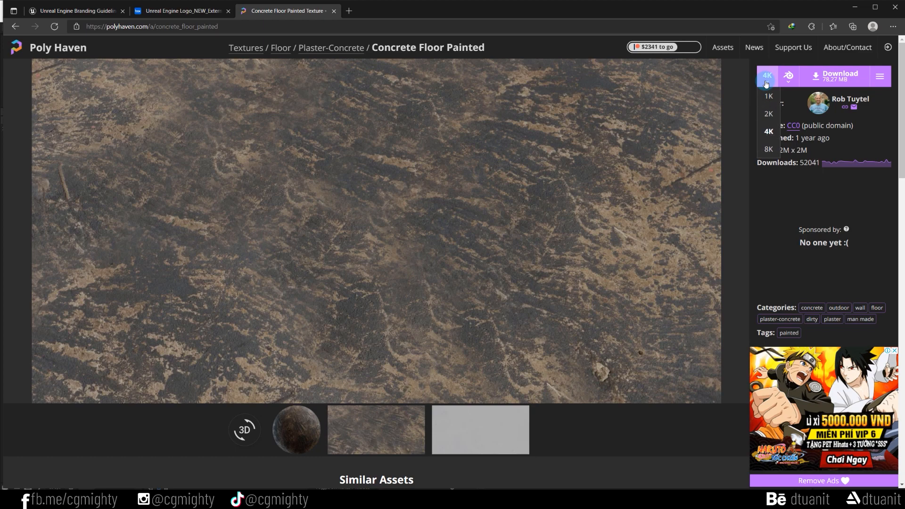
left_click(879, 78)
left_click(767, 76)
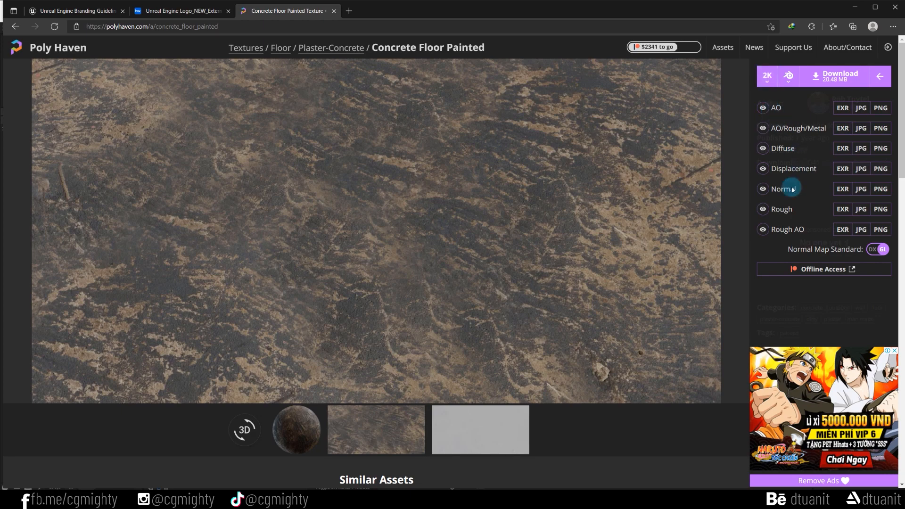
left_click(763, 211)
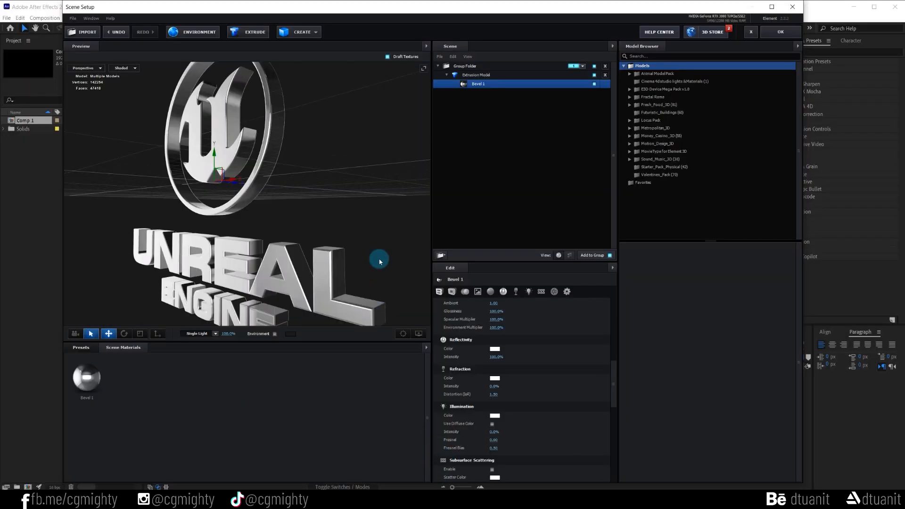
- Back in Scene Setup, load concrete_floor_painted_rough_4k from drive D as Bevel 1's Normal Bump texture and set its amount to 5%
left_click_drag(615, 382, 619, 346)
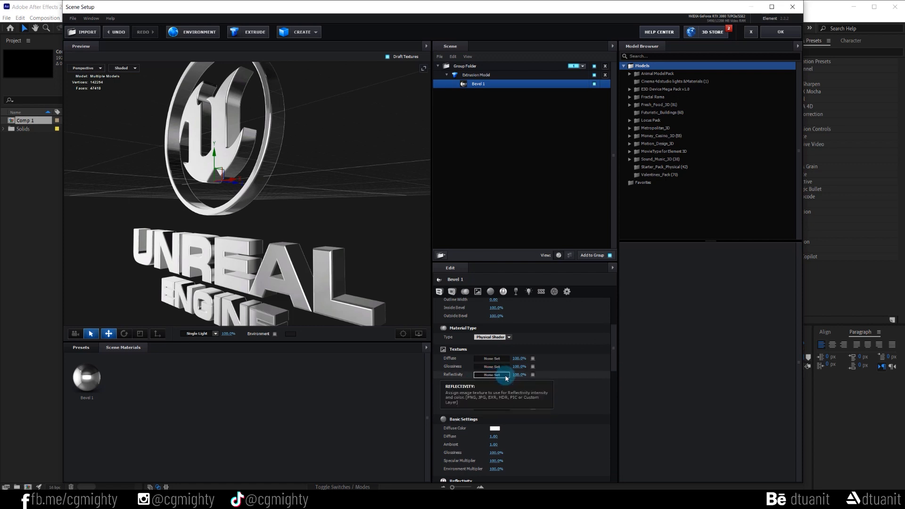
left_click(506, 391)
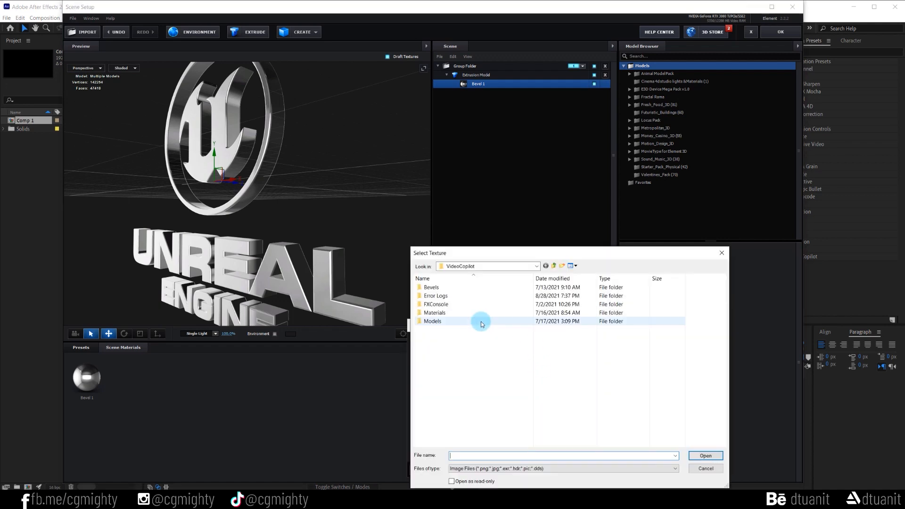
left_click(500, 267)
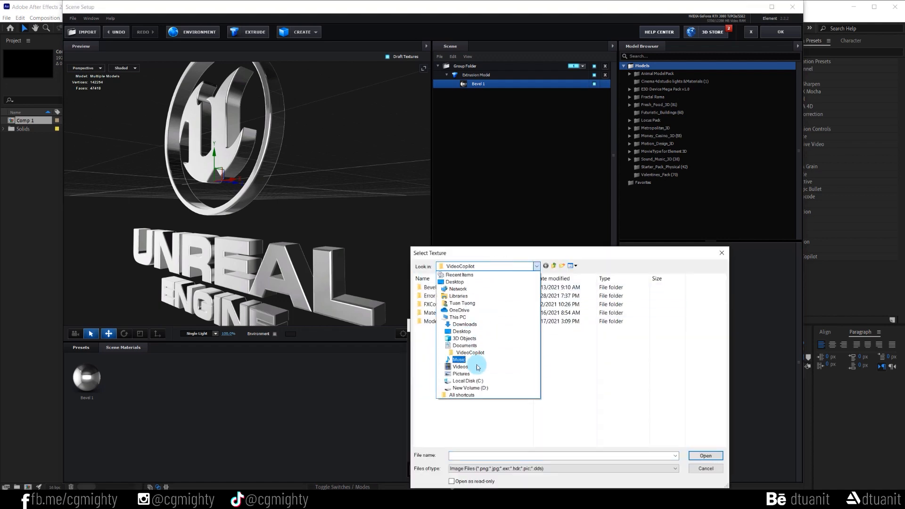
left_click(471, 376)
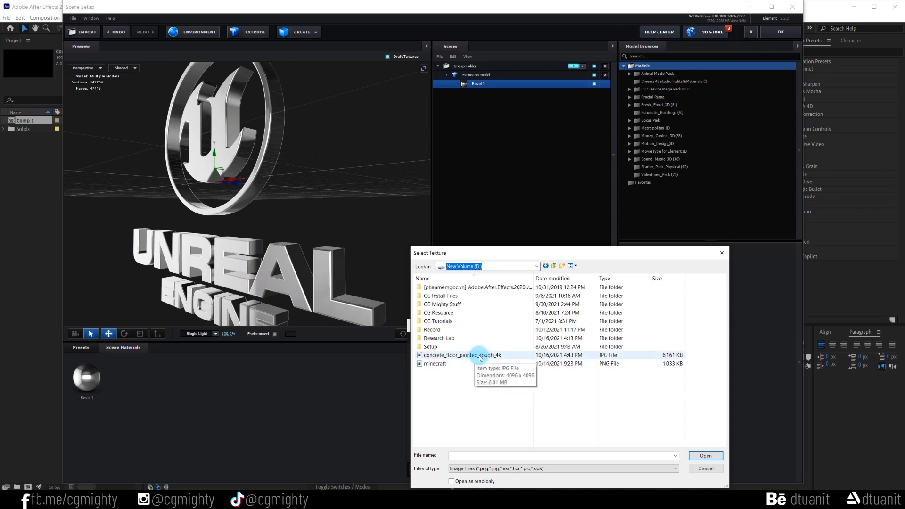
left_click(475, 359)
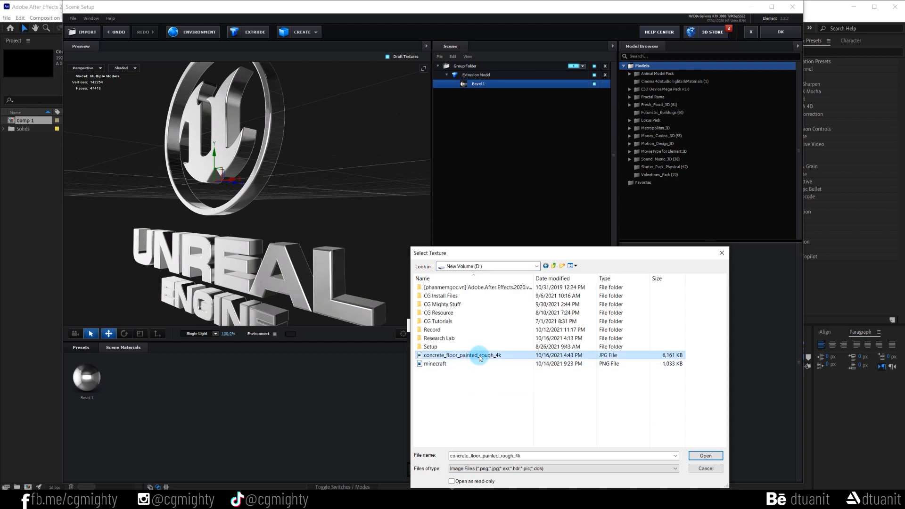
left_click(704, 457)
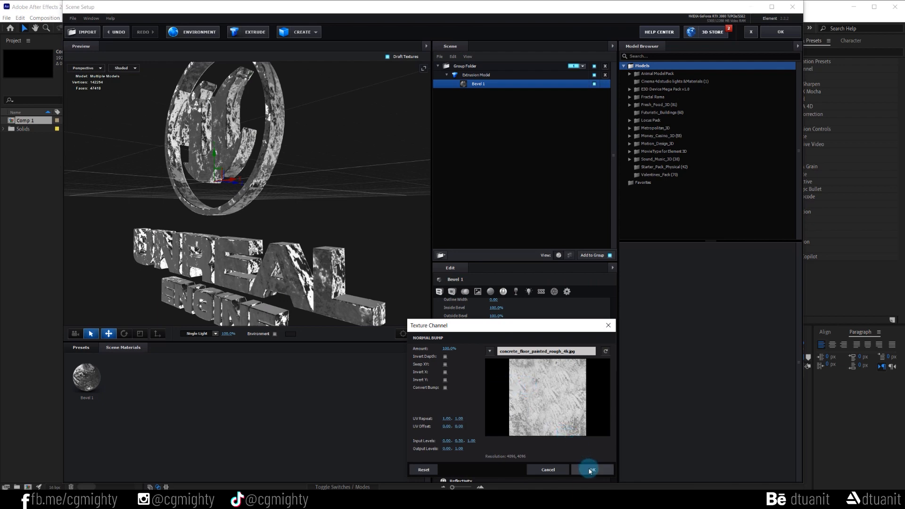
left_click(590, 469)
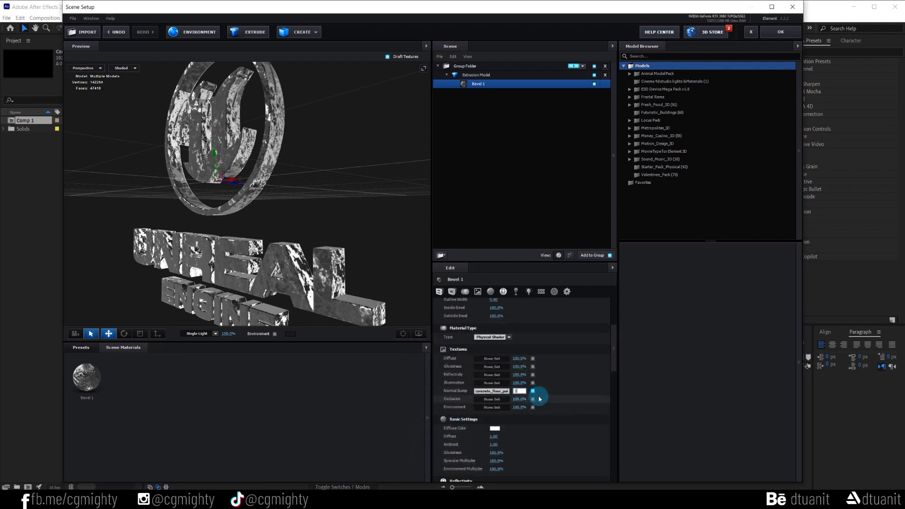
key("Return")
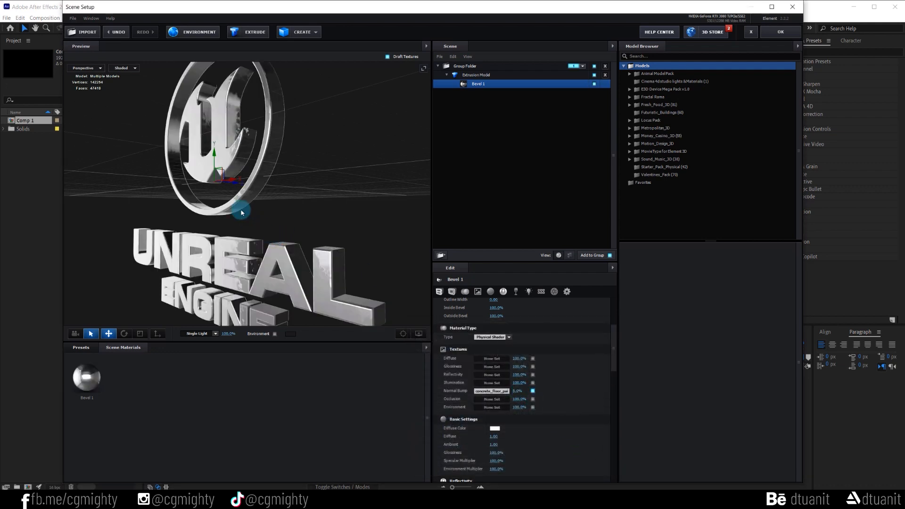
mouse_move(242, 213)
left_mouse_down()
mouse_move(253, 200)
mouse_move(293, 208)
mouse_move(240, 222)
mouse_move(242, 207)
mouse_move(252, 209)
left_mouse_up()
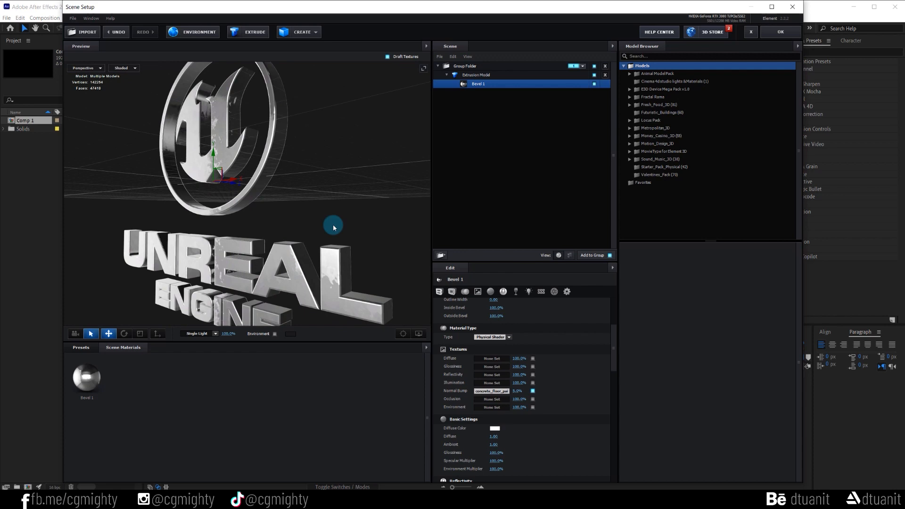
- Apply the Element scene to the composition and turn off the transparency grid
left_click(778, 34)
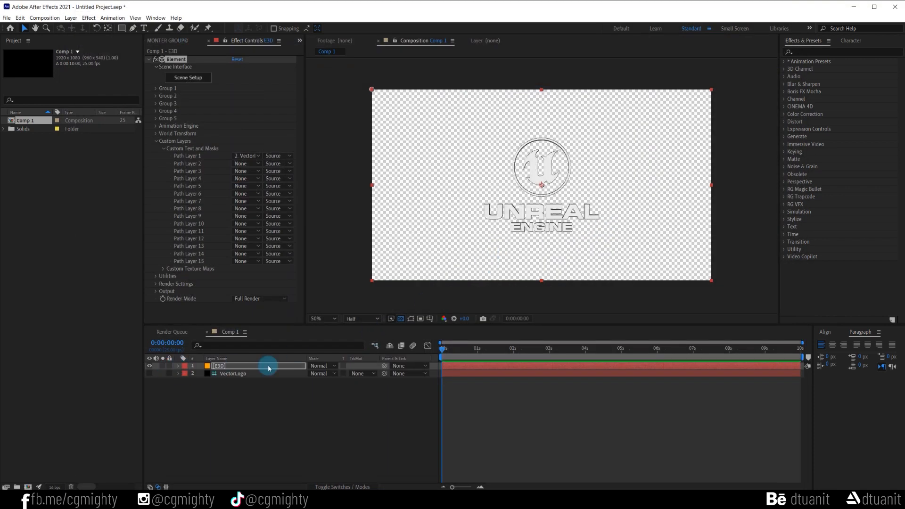
left_click(400, 319)
left_click(220, 412)
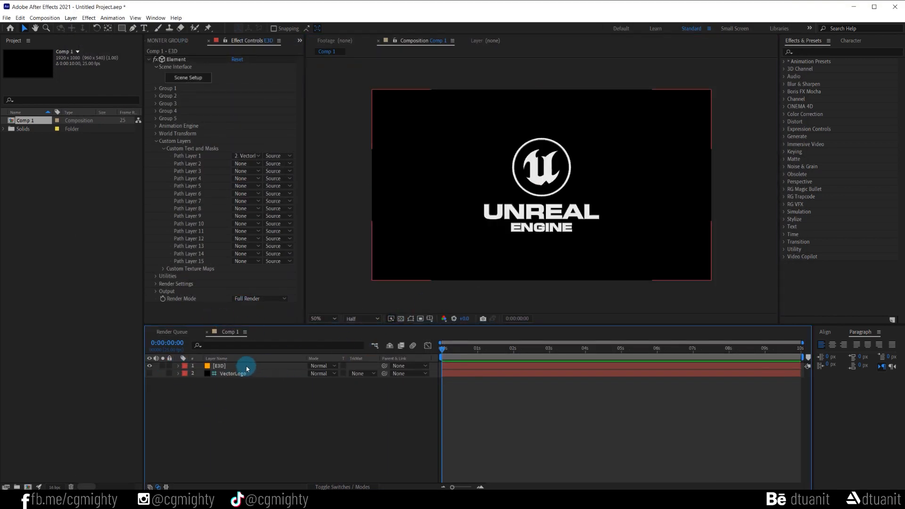
- Add a new camera layer to the composition with the default camera settings
left_click(70, 18)
mouse_move(83, 27)
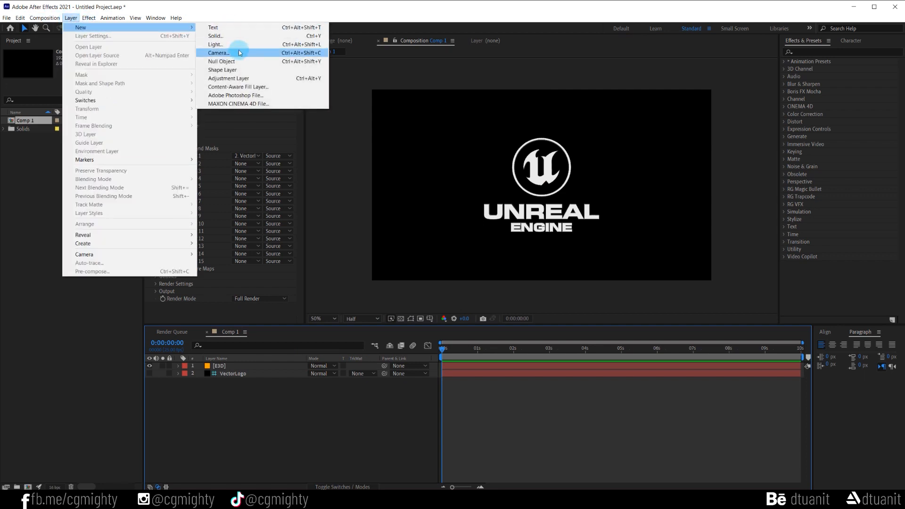
left_click(239, 53)
left_click(360, 329)
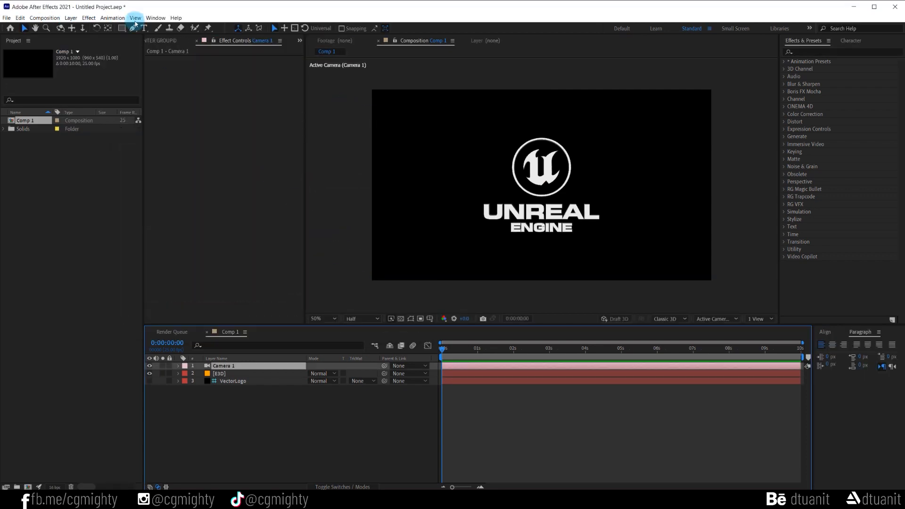
- Add Black Solid 1 from the Solids folder as the lowest layer of Comp 1 and rename it Background
left_click(4, 129)
left_click_drag(37, 137, 229, 417)
key("Return")
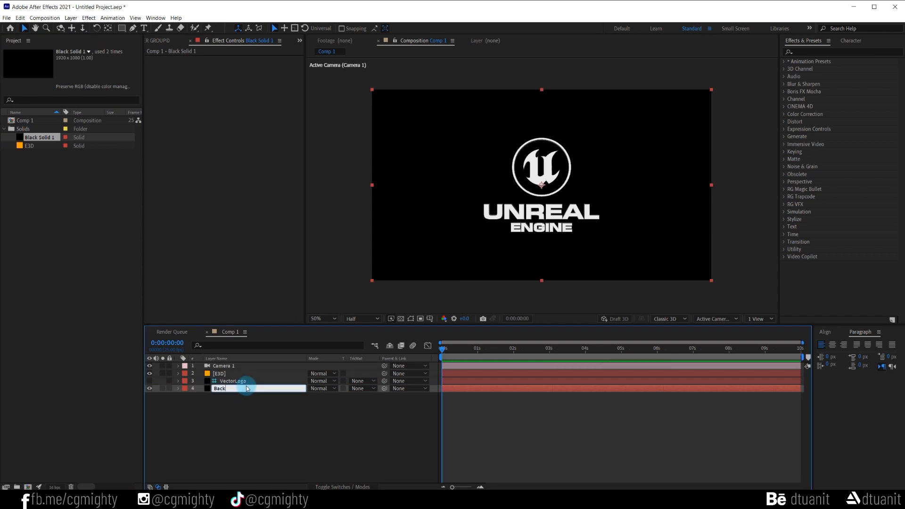
type("Background")
key("Return")
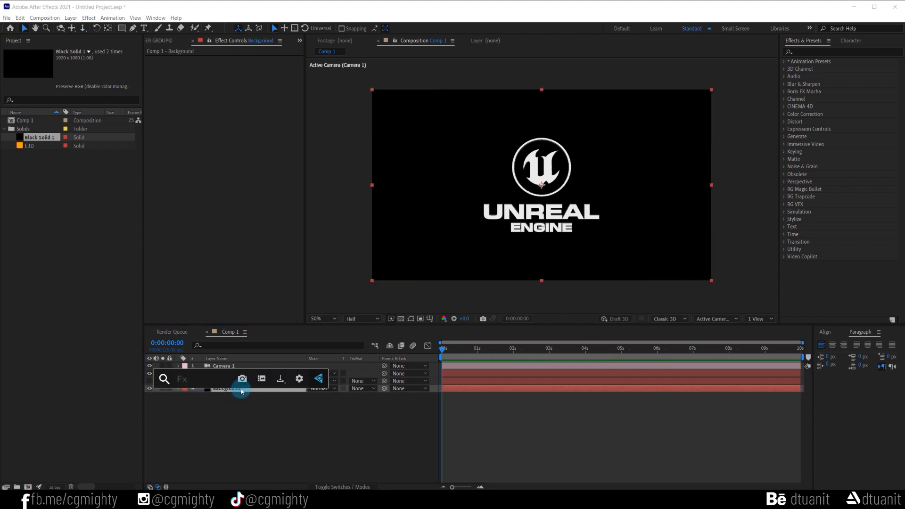
- Find the Gradient Ramp effect and apply it to the Background layer
left_click(821, 50)
type("ramp")
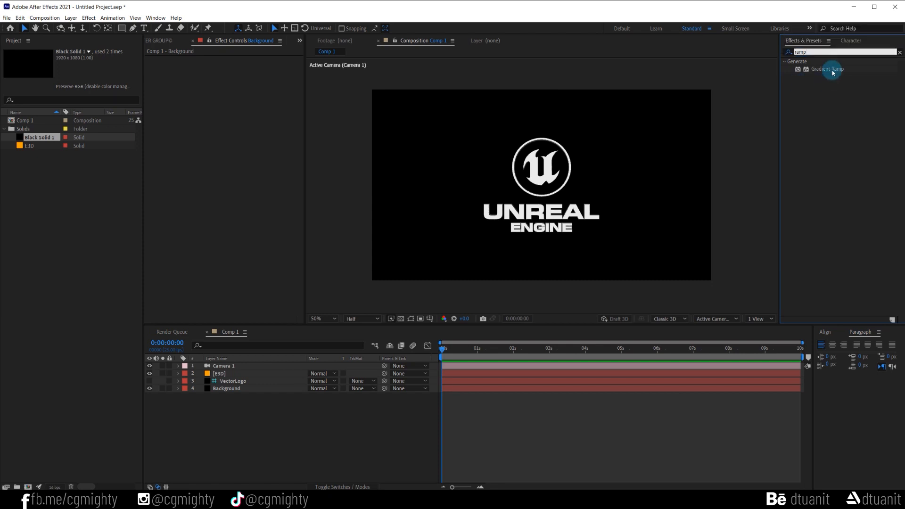
left_click(283, 389)
double_click(826, 69)
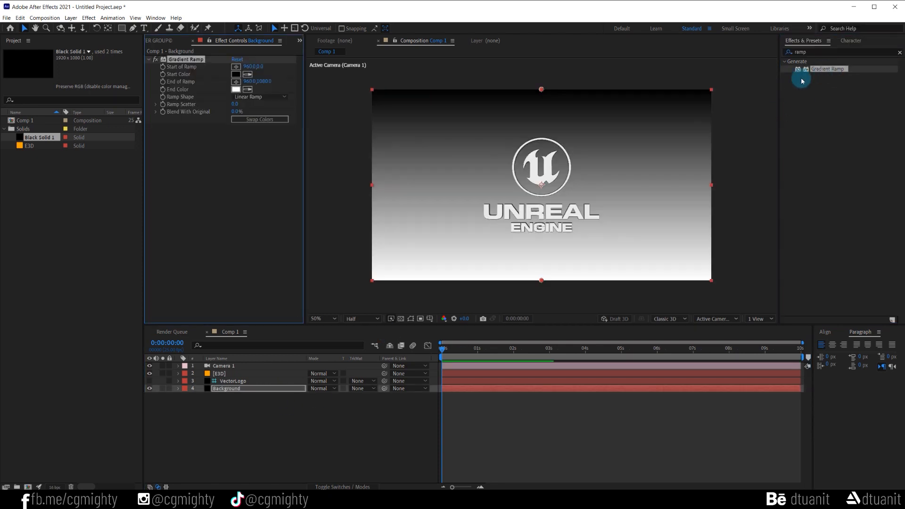
- Change the Background's Gradient Ramp to a radial ramp and swap its start and end colors
left_click(260, 96)
left_click(258, 98)
left_click(260, 120)
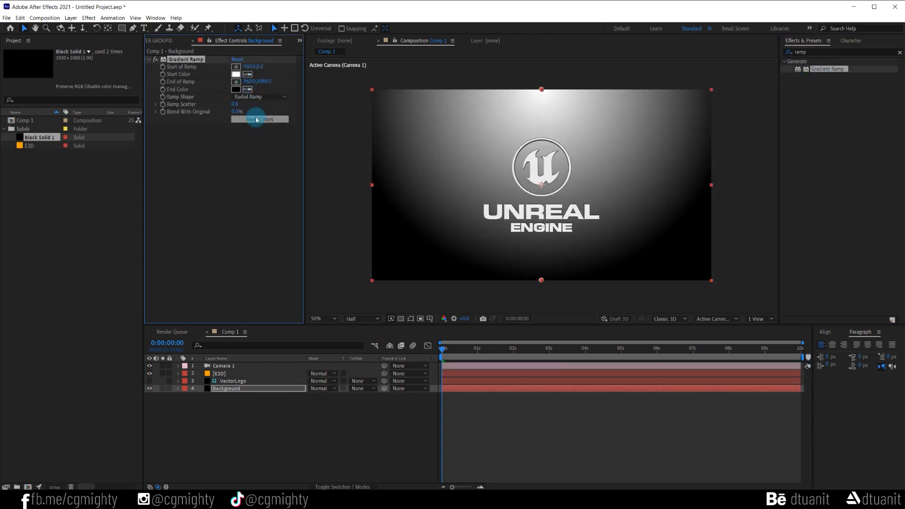
- Set the Gradient Ramp's start color to a very dark blue
left_click(235, 74)
left_click_drag(238, 73, 218, 160)
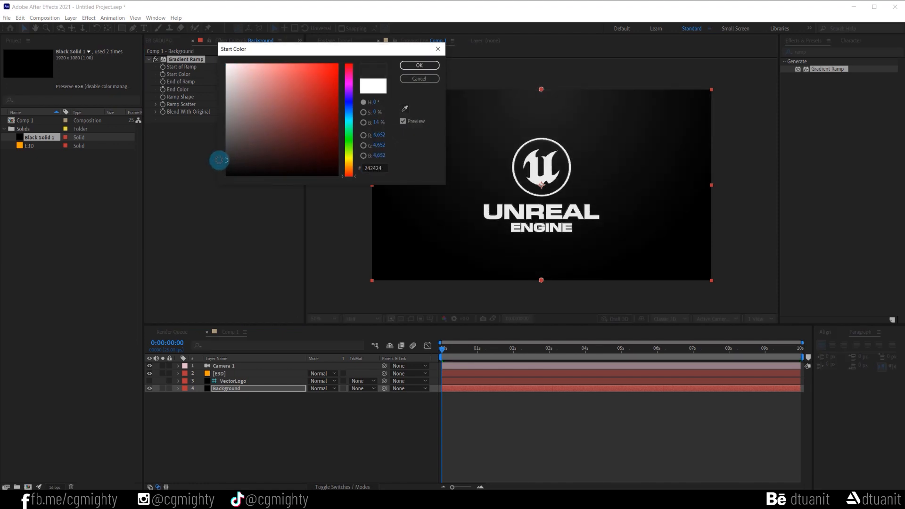
left_click(348, 107)
left_click_drag(276, 154, 267, 162)
left_click(419, 65)
left_click(424, 362)
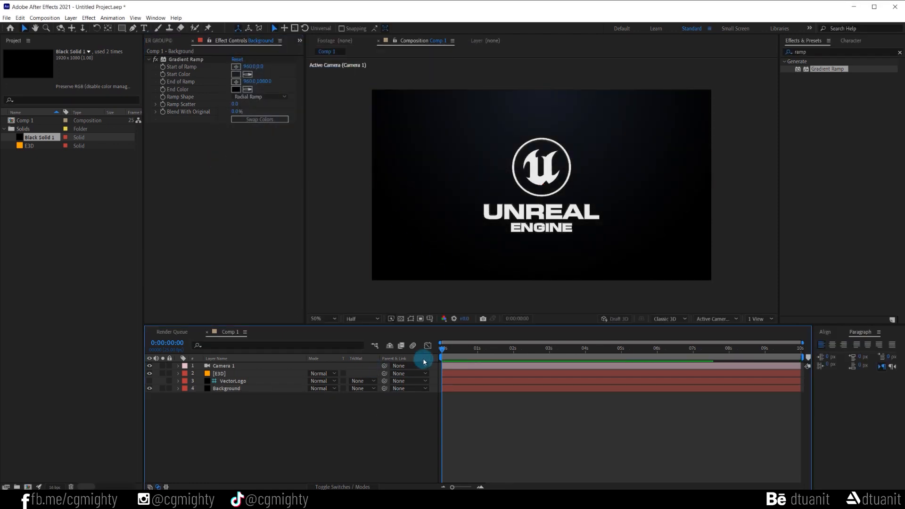
- Create a group null for Group 1 of the E3D layer's Element effect and place it below Camera 1
left_click(205, 374)
left_click(155, 140)
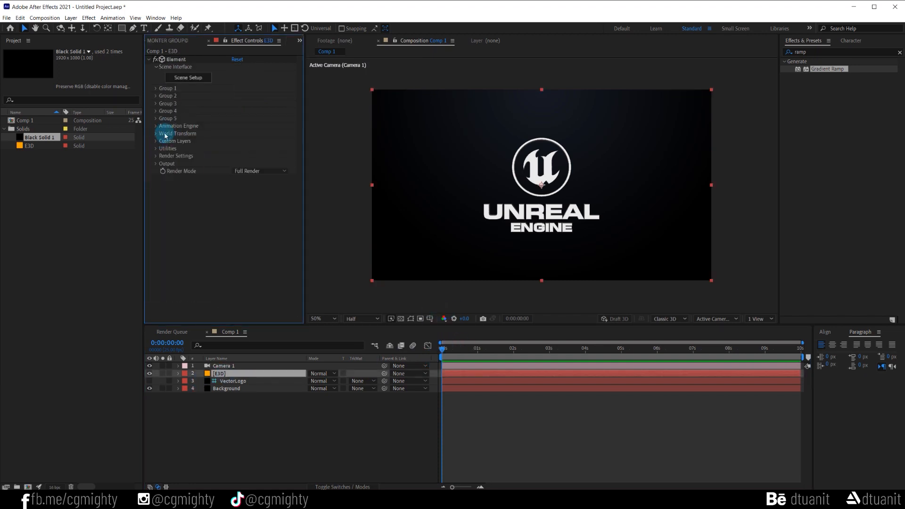
left_click(157, 89)
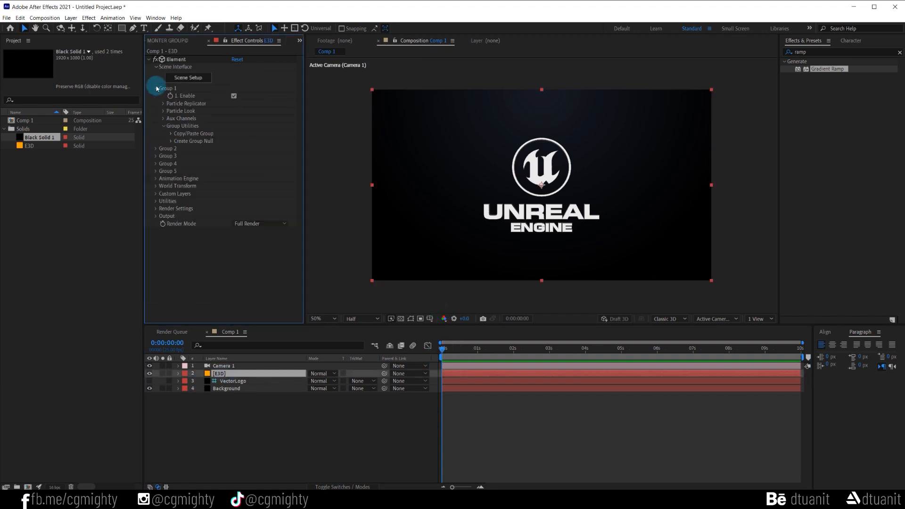
left_click(171, 140)
left_click(195, 152)
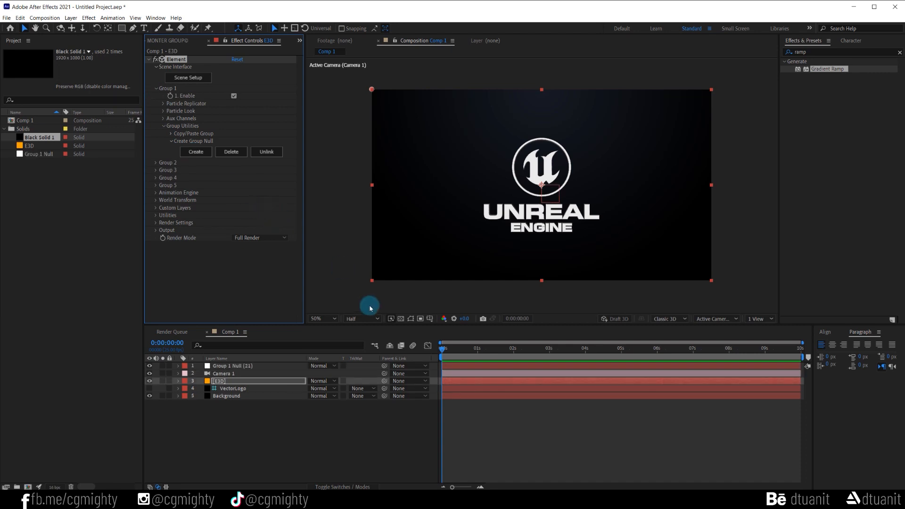
left_click_drag(228, 366, 236, 377)
- Show the Group 1 null's rotation and position properties and add a Position keyframe at 0:00:05:00
key("r")
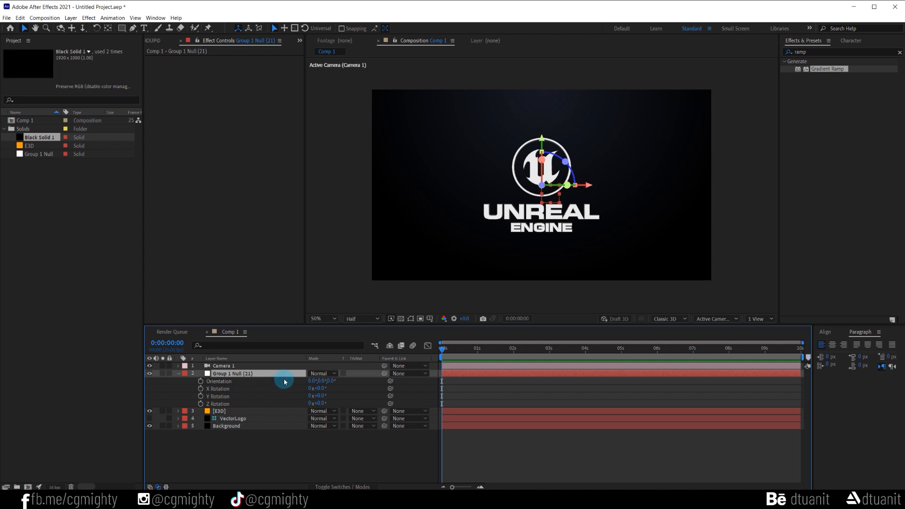
key("shift+p")
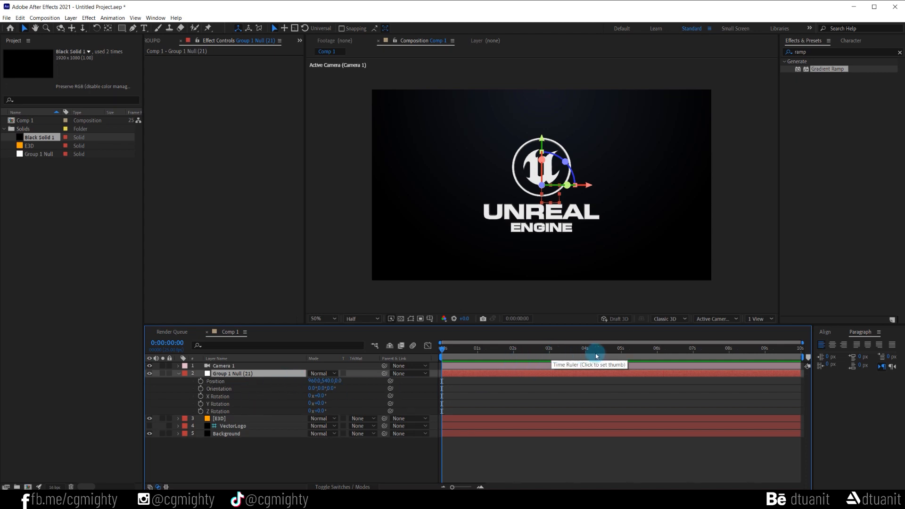
left_click(617, 355)
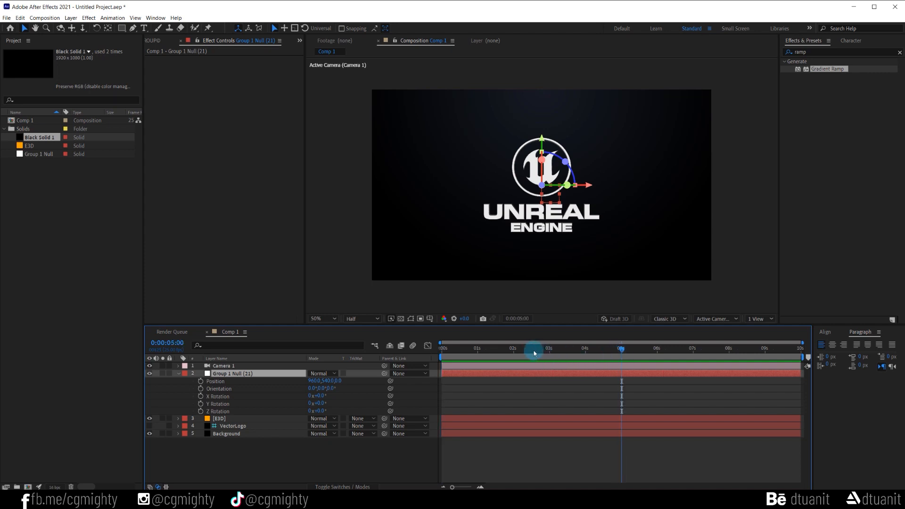
left_click(257, 412)
left_click(328, 380)
key("alt+shift+p")
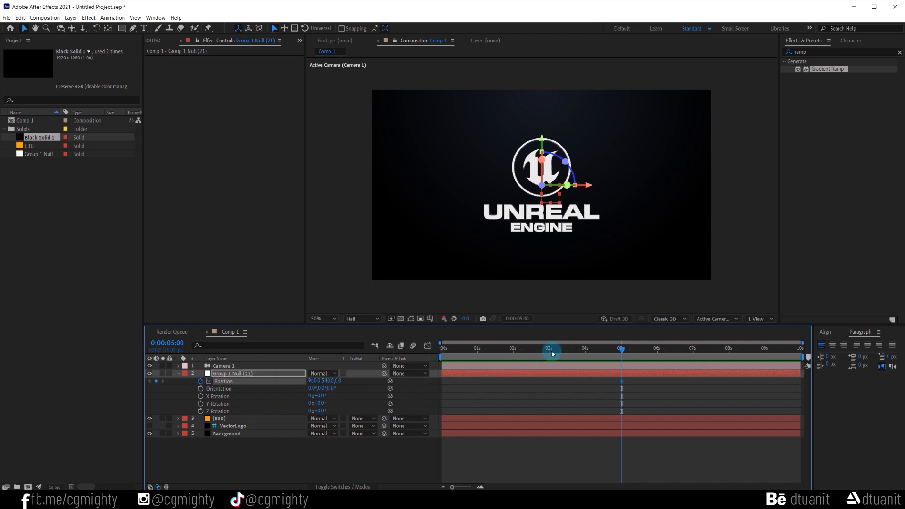
- Add X Rotation and Y Rotation keyframes on the Group 1 null at 0:00:02:00
mouse_move(533, 354)
left_mouse_down()
mouse_move(546, 354)
mouse_move(516, 357)
left_mouse_up()
left_click(201, 404)
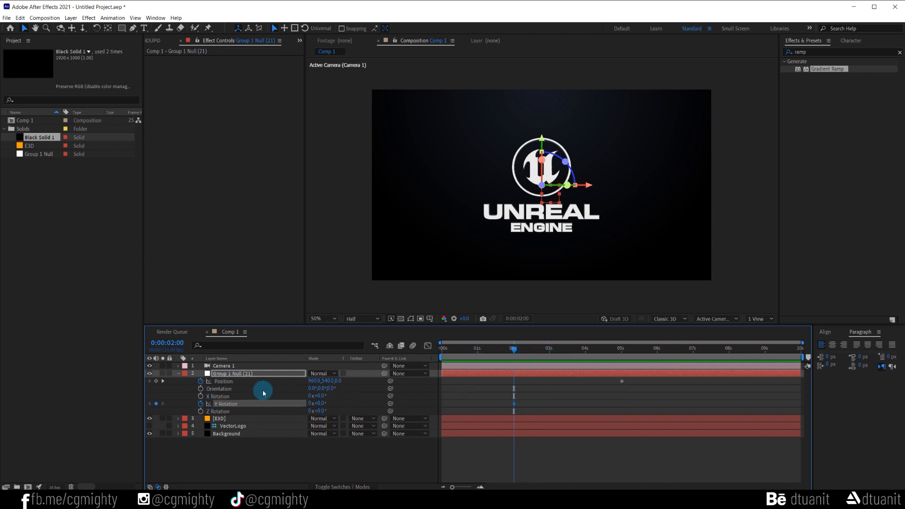
left_click(201, 397)
- At 0:00:00:00, set the Group 1 null's position to 960, 635, -1267, X Rotation to -15° and Y Rotation to 31°
left_click_drag(460, 349, 415, 362)
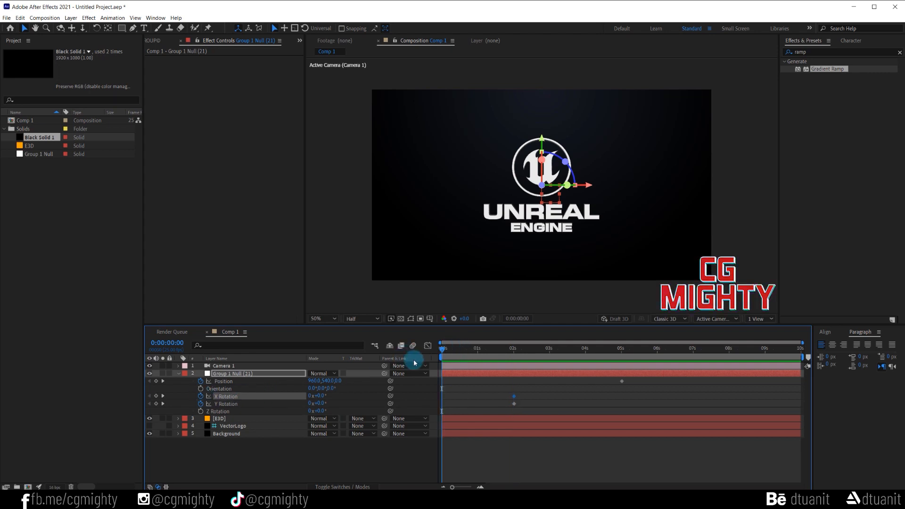
left_click_drag(323, 406, 360, 384)
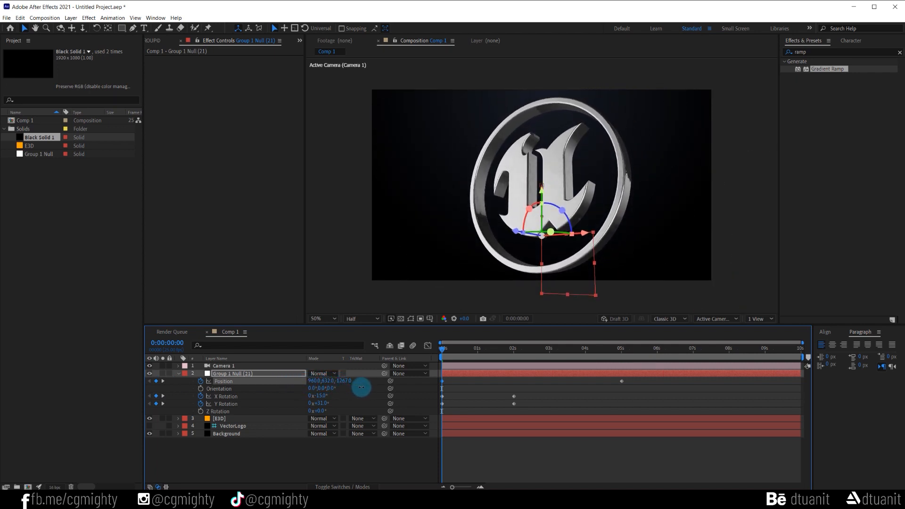
left_click(495, 410)
left_click(475, 367)
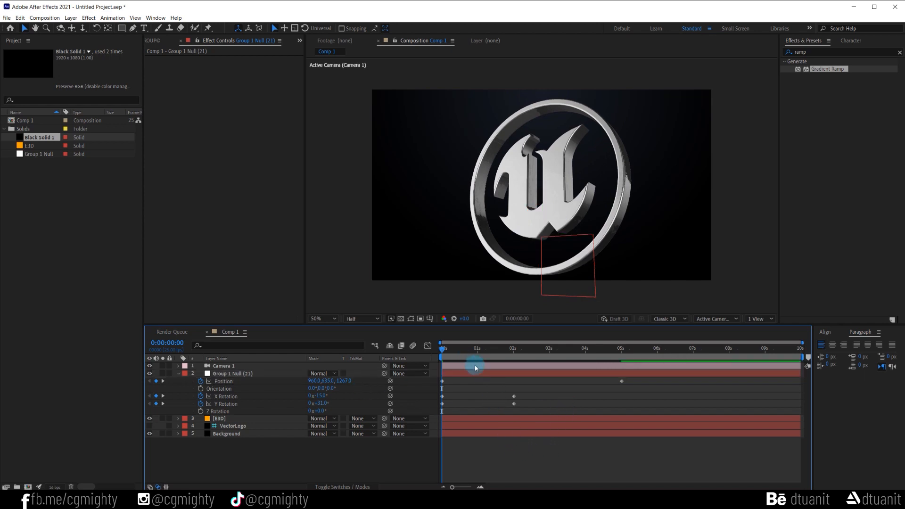
- Apply Easy Ease to the Group 1 null's position and rotation keyframes at the first frame
left_click(305, 400)
left_click_drag(448, 382, 441, 409)
right_click(442, 404)
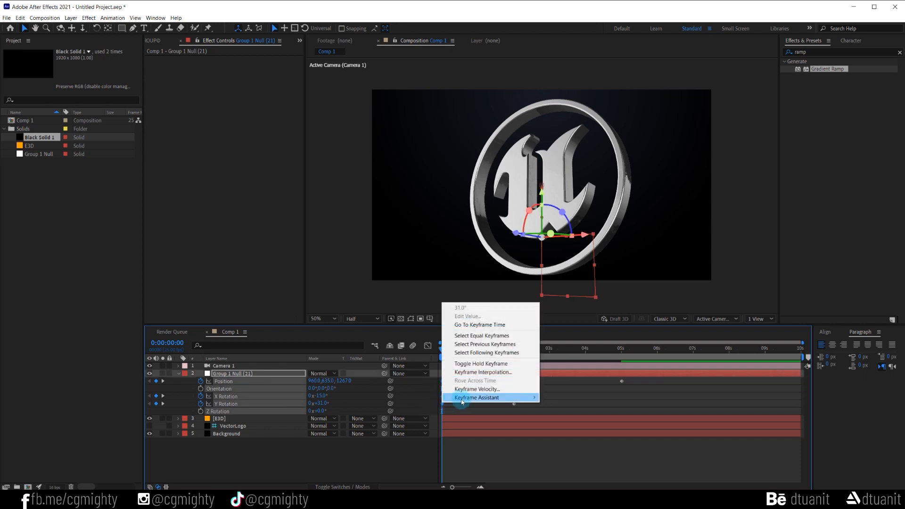
mouse_move(462, 401)
left_click(563, 422)
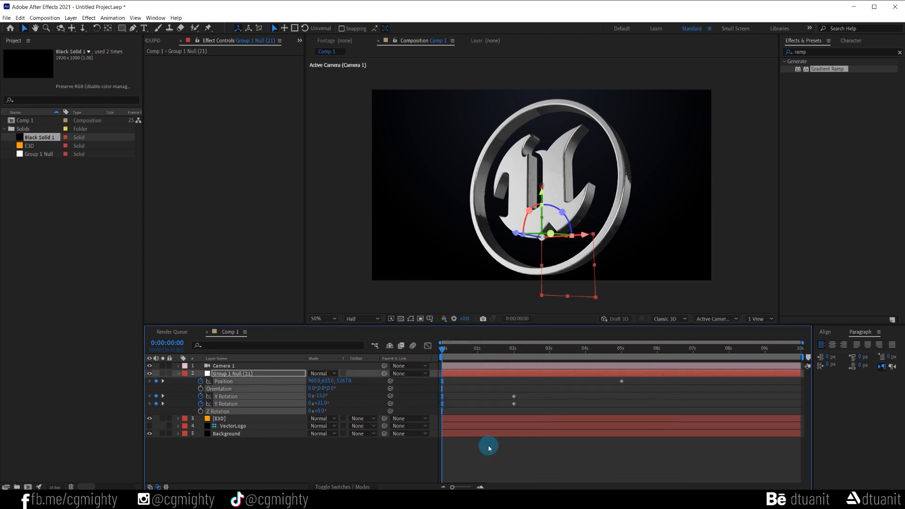
- Play back the logo animation to preview the eased motion
left_click(487, 446)
key("space")
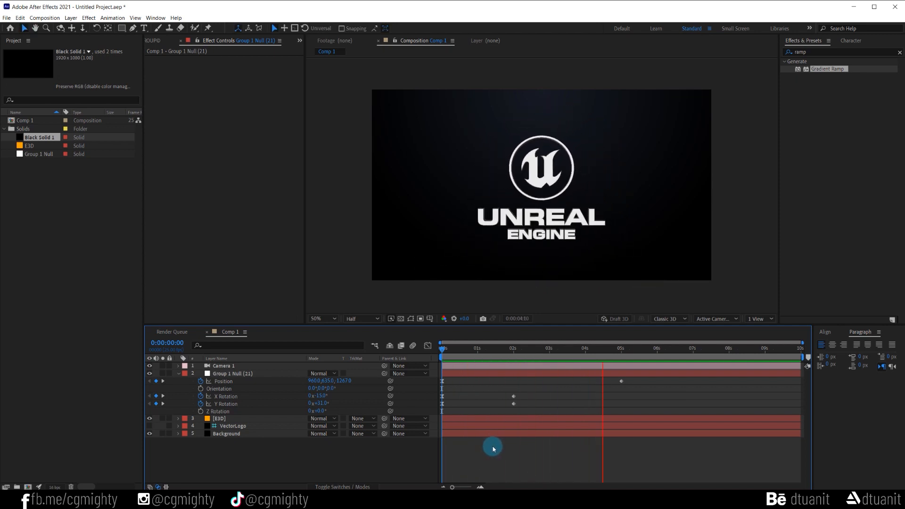
key("space")
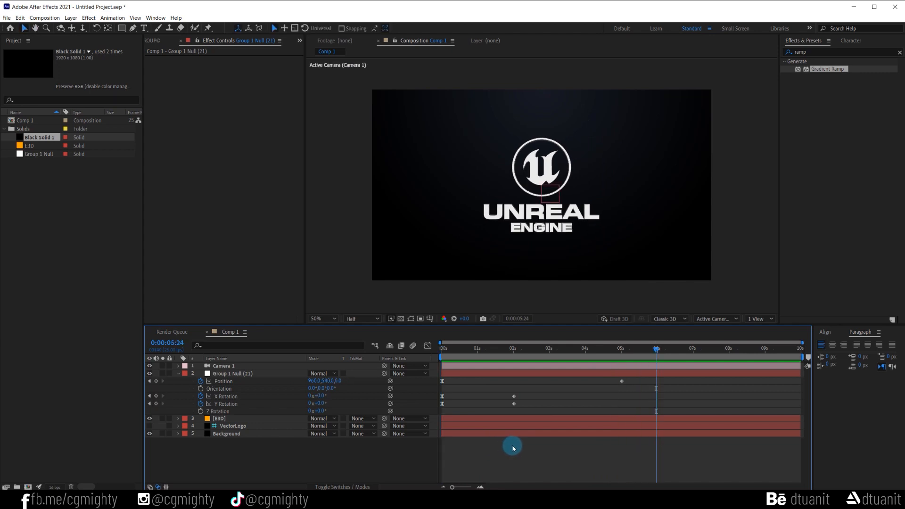
- Duplicate the E3D layer and return the current time to the first frame
left_click(257, 420)
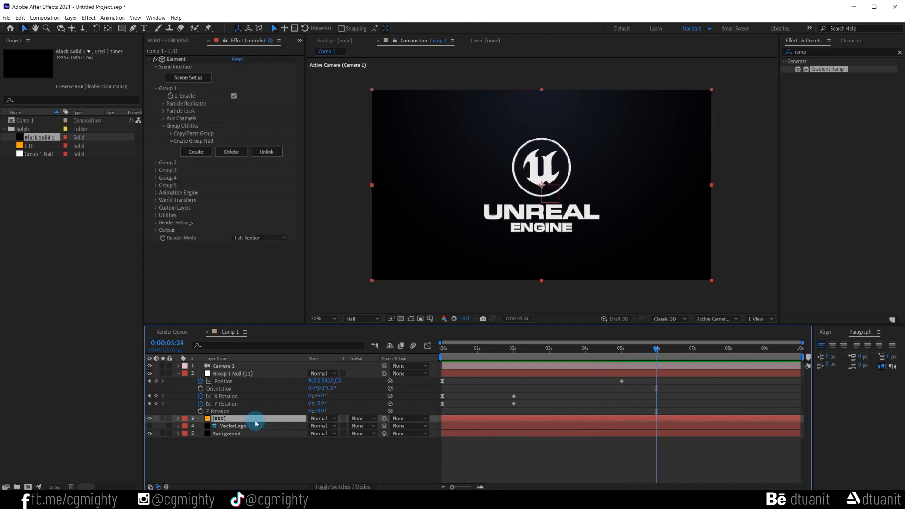
key("ctrl+d")
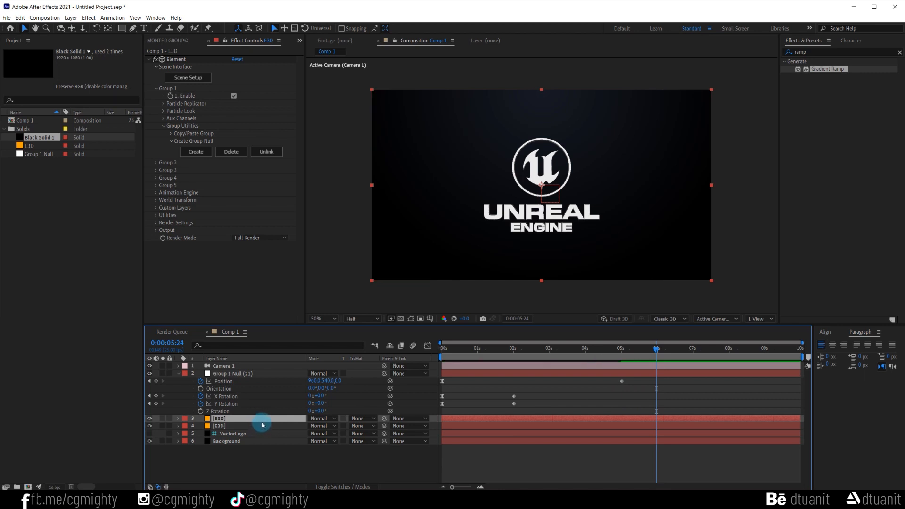
left_click_drag(451, 354, 421, 351)
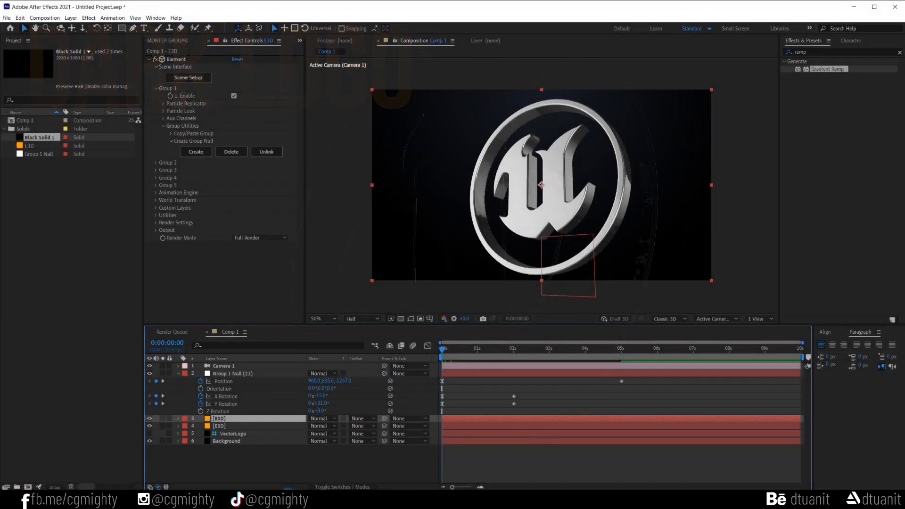
- Switch to File Explorer and open the Basic_2K folder under Documents, VideoCopilot, Materials, Environment
key("super+e")
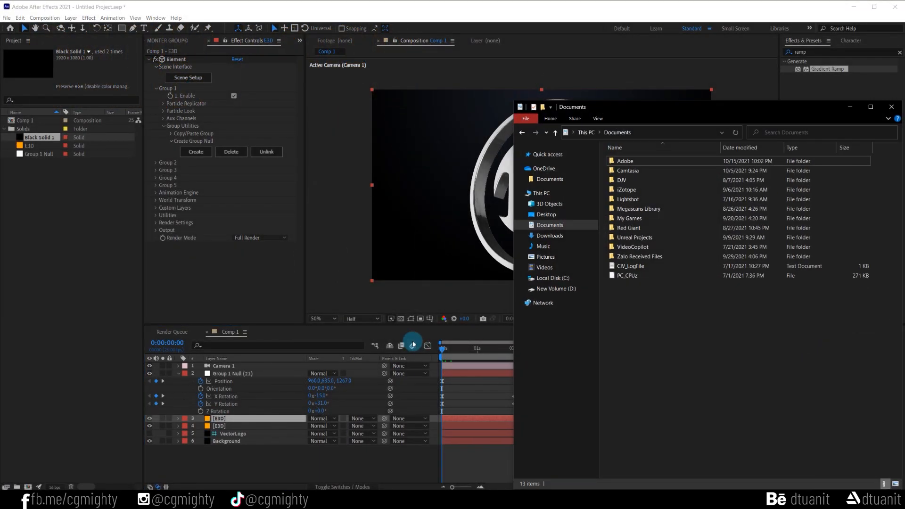
double_click(658, 246)
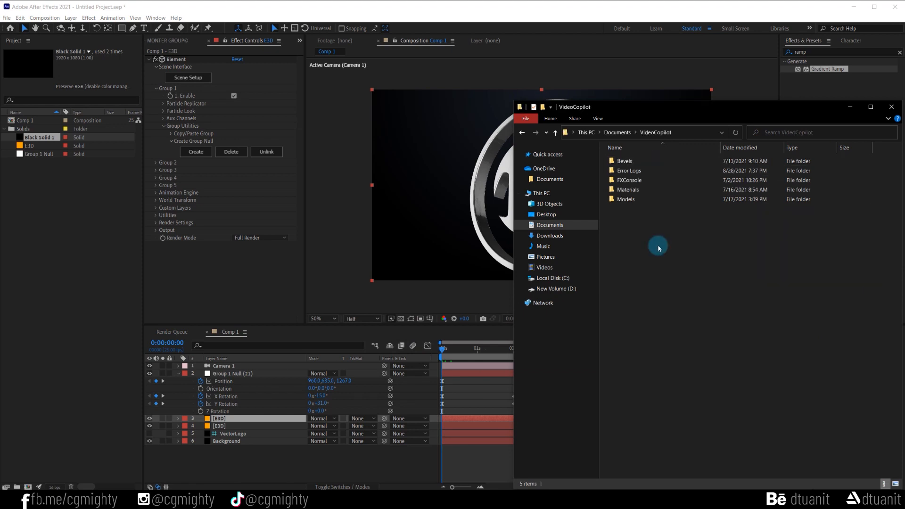
double_click(649, 191)
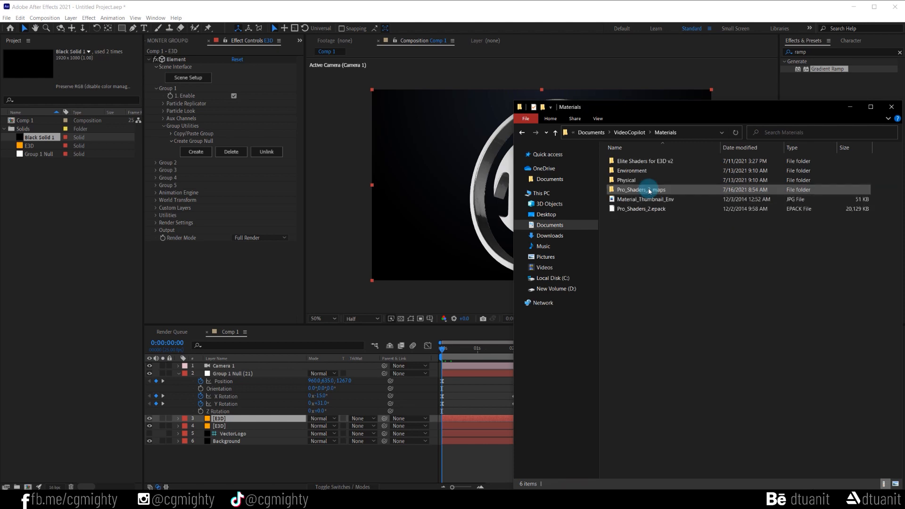
left_click(648, 171)
double_click(648, 172)
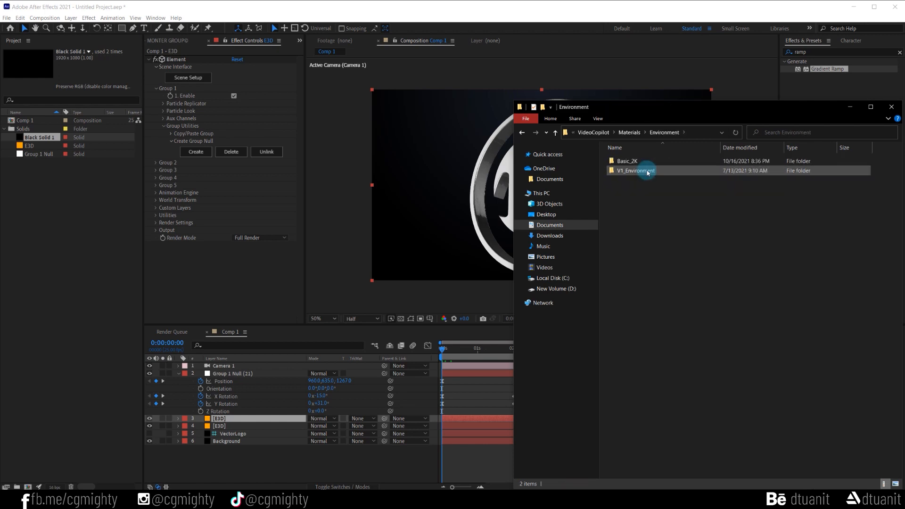
double_click(647, 161)
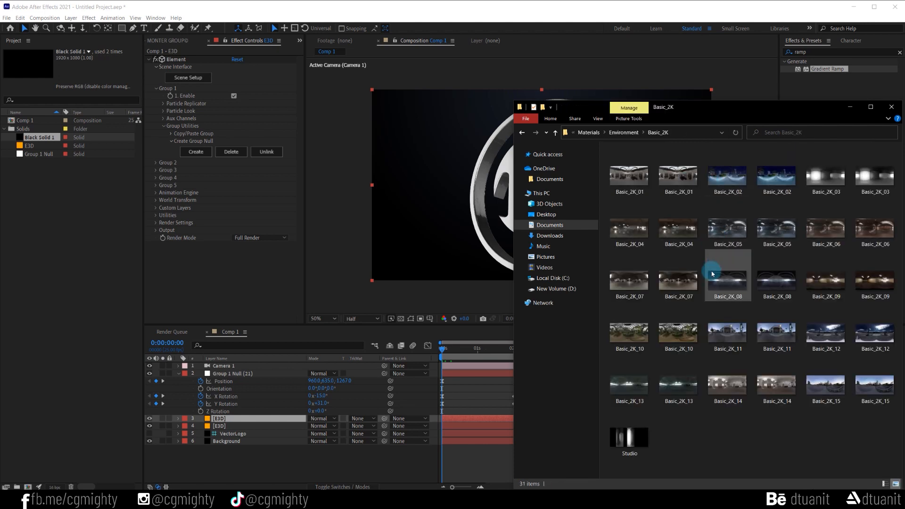
- Open the second Basic_2K_03 environment image from the Basic_2K folder in Adobe Photoshop 2021
left_click_drag(804, 107, 683, 109)
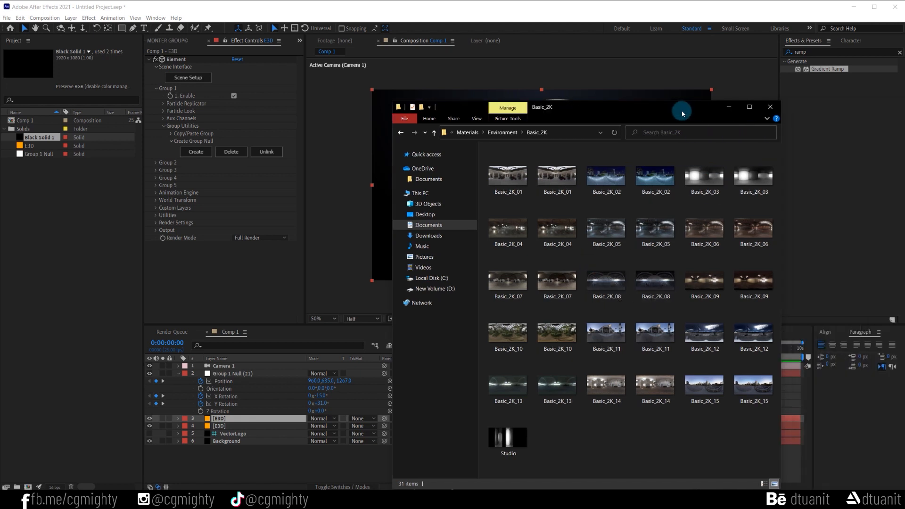
left_click(752, 185)
right_click(758, 180)
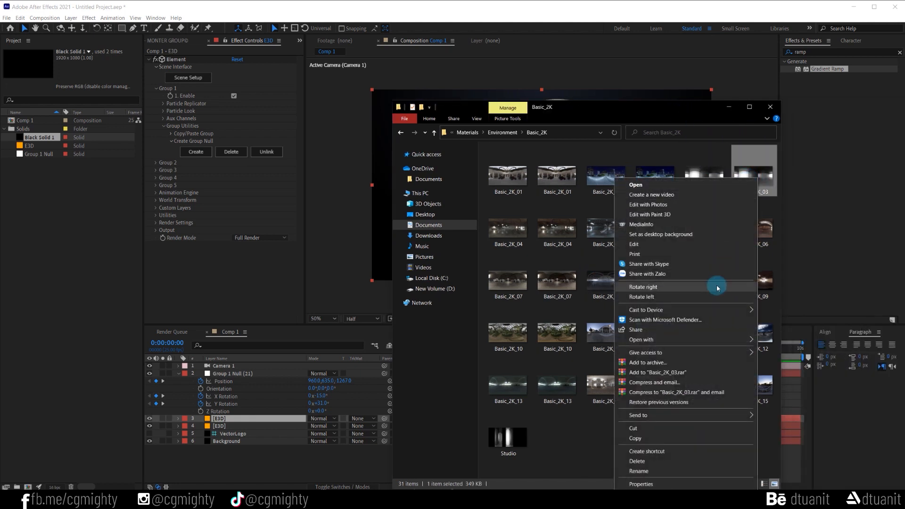
mouse_move(672, 339)
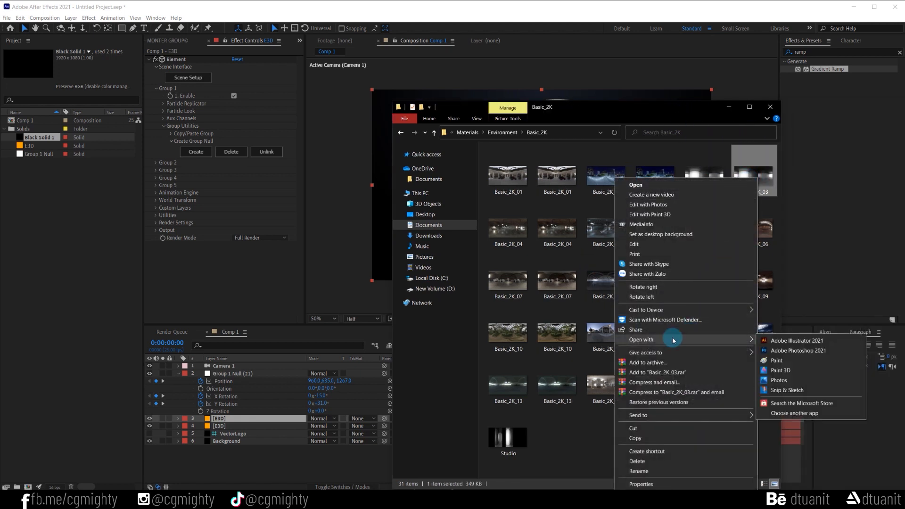
left_click(817, 352)
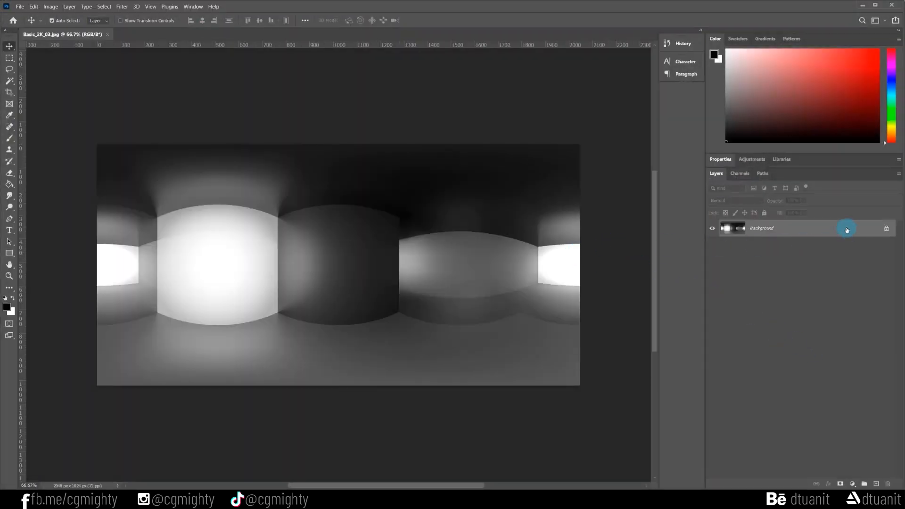
- Unlock the background as Layer 0 and add an empty layer beneath it
double_click(846, 230)
left_click(680, 147)
key("ctrl+shift+alt+n")
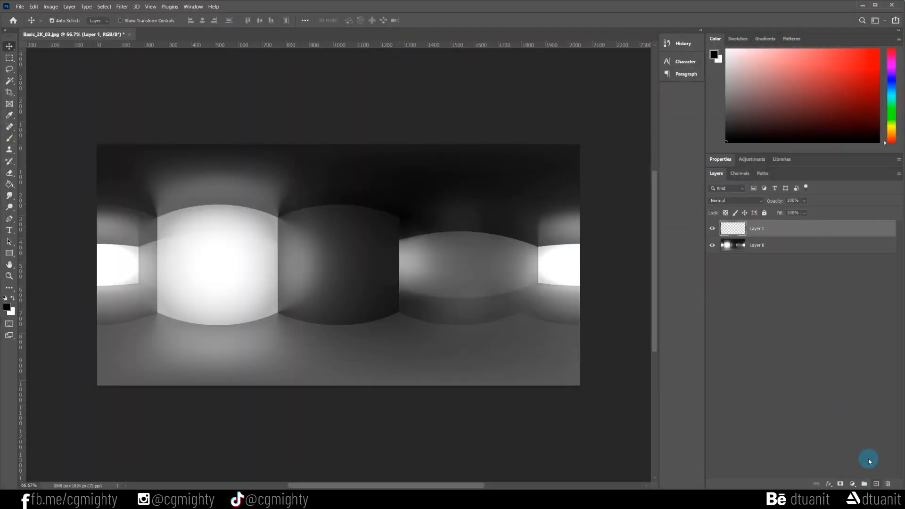
left_click(764, 244)
key("ctrl+bracketright")
- Squeeze Layer 0 to about 30% width, stretch it vertically beyond the canvas, and move the strip near the canvas centre
key("ctrl+t")
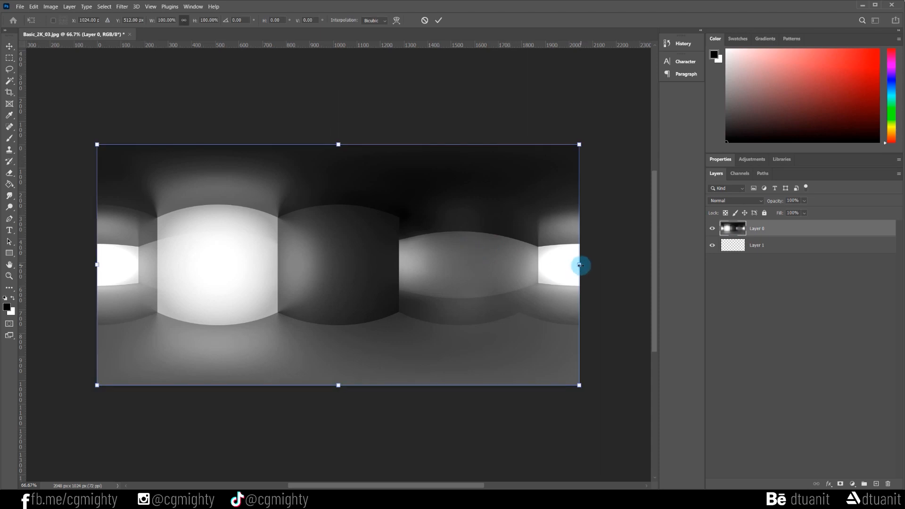
left_click_drag(580, 265, 239, 265)
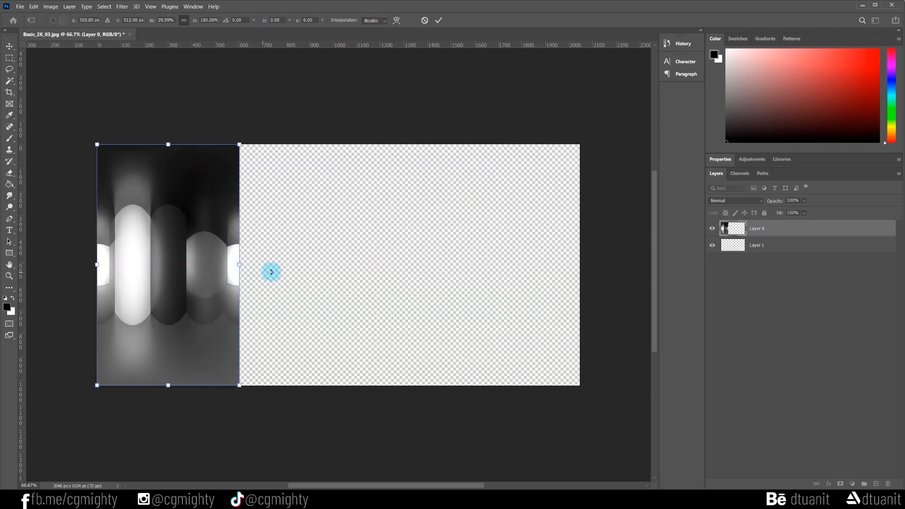
left_click_drag(168, 385, 164, 432)
left_click_drag(195, 329, 348, 329)
- Fill the empty Layer 1 with black behind the light strip
left_click(749, 247)
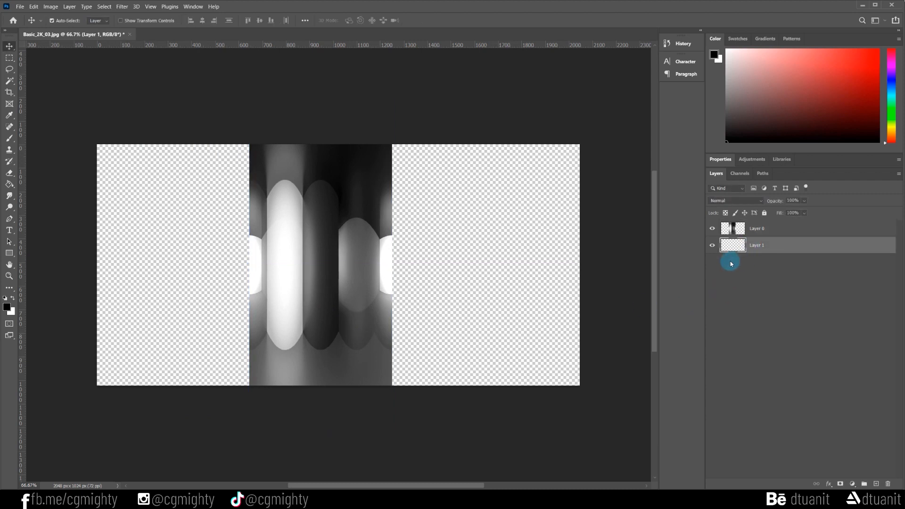
key("alt+BackSpace")
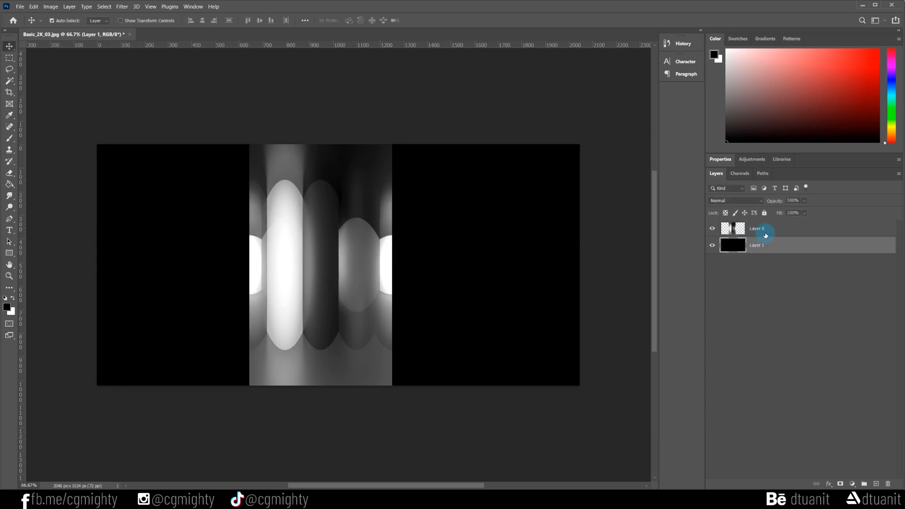
- Duplicate the Layer 0 light strip to the right end of the canvas and set the copy's blend mode to Normal
left_click(765, 235)
left_click_drag(337, 236, 555, 228)
key("alt+shift+l")
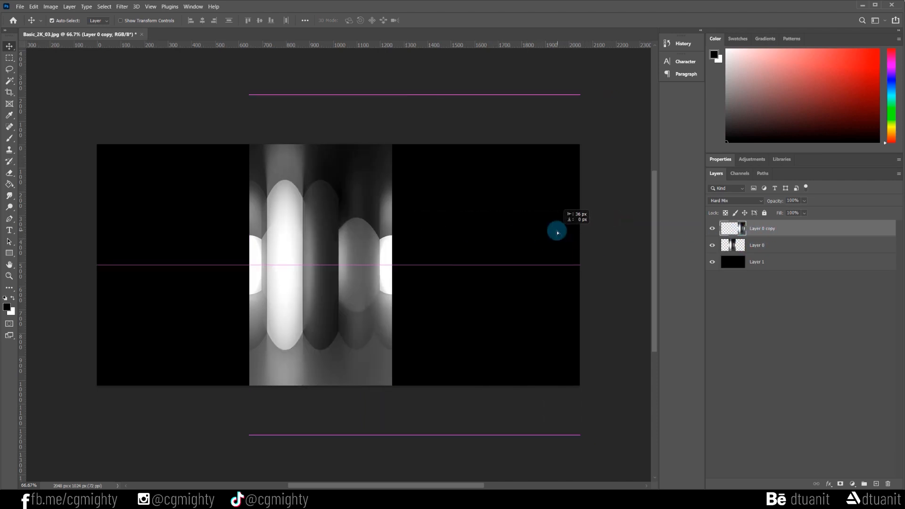
left_click(735, 200)
left_click(721, 200)
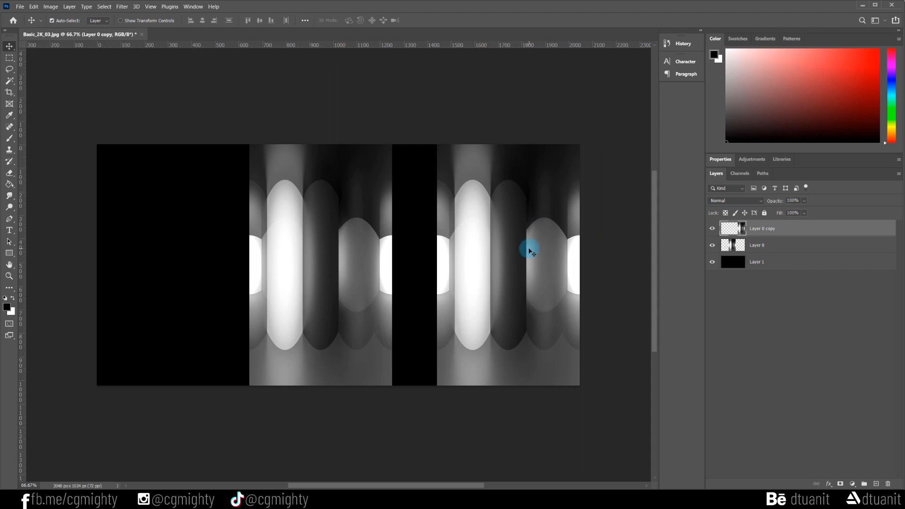
- Black out the bright left part of the copied strip with a black-filled rectangular selection, and deselect
left_click(9, 57)
left_click_drag(420, 134, 522, 408)
key("alt+BackSpace")
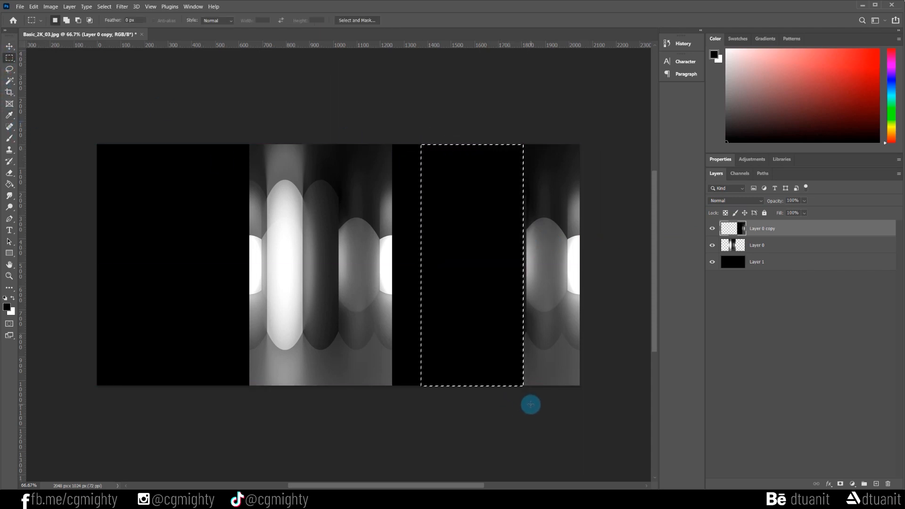
key("ctrl+d")
- Shift the remaining copied strip slightly to the left and merge it down into Layer 0
key("v")
left_click_drag(549, 273, 535, 285)
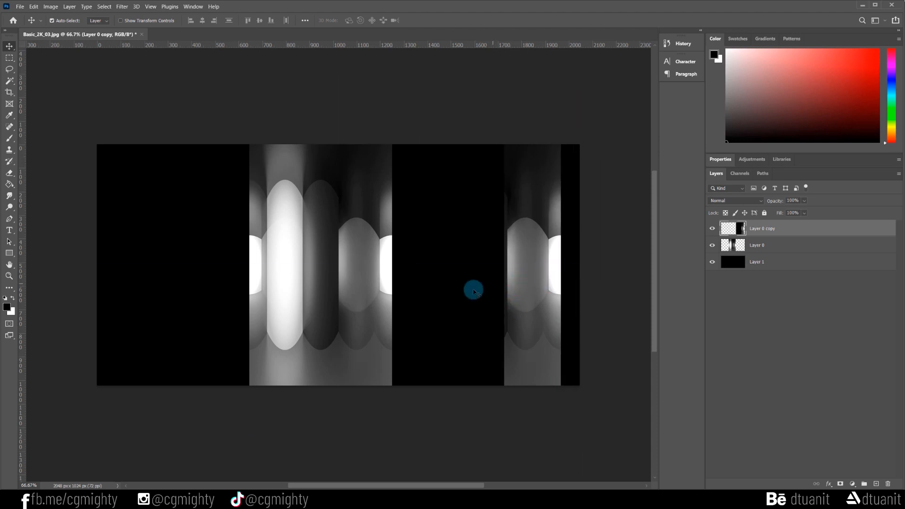
key("ctrl+e")
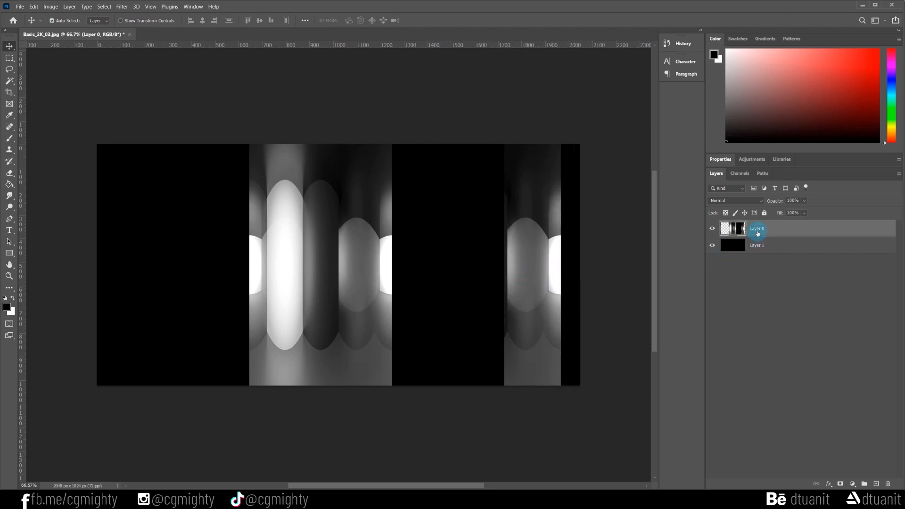
left_click(20, 7)
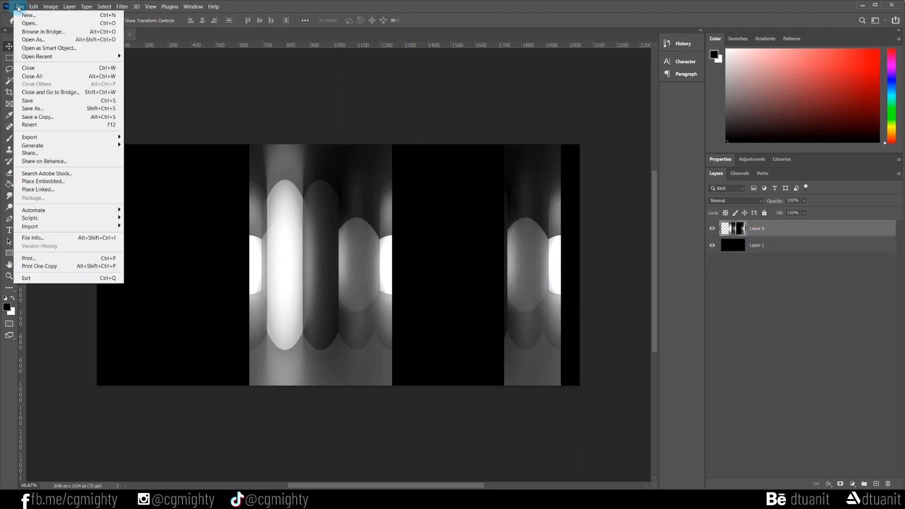
mouse_move(63, 137)
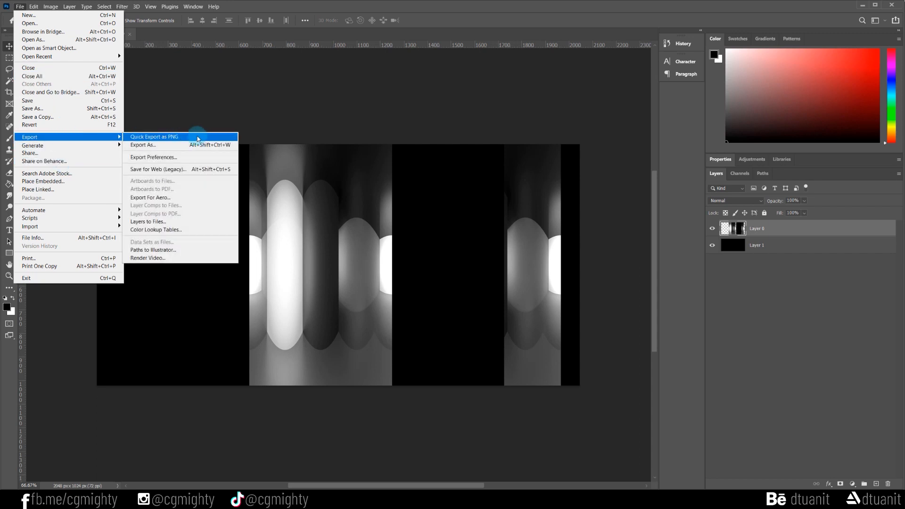
left_click(192, 138)
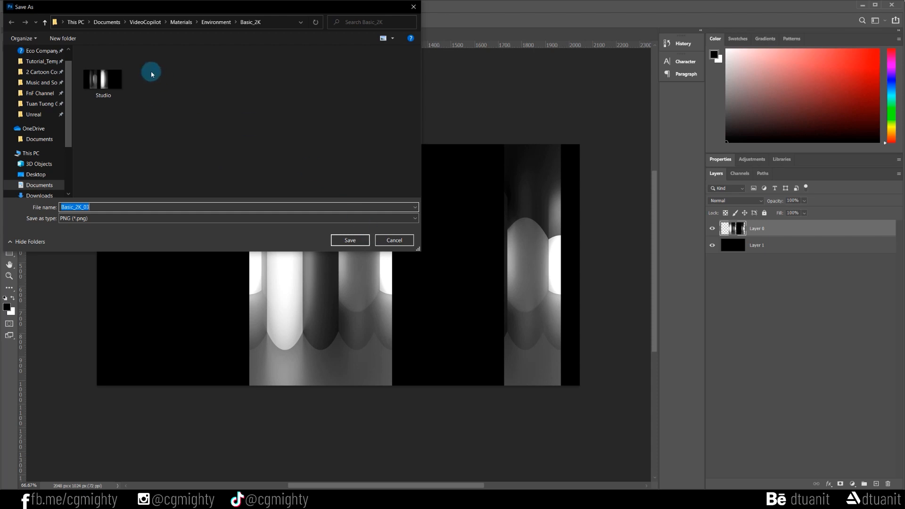
left_click(394, 240)
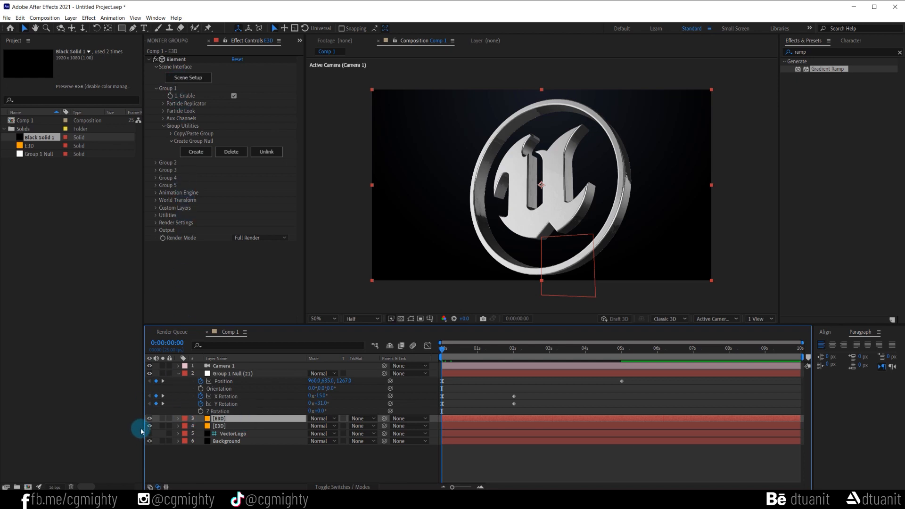
- In After Effects, load Studio.png as the environment texture in the selected E3D layer's Scene Setup and apply the scene
left_click(186, 80)
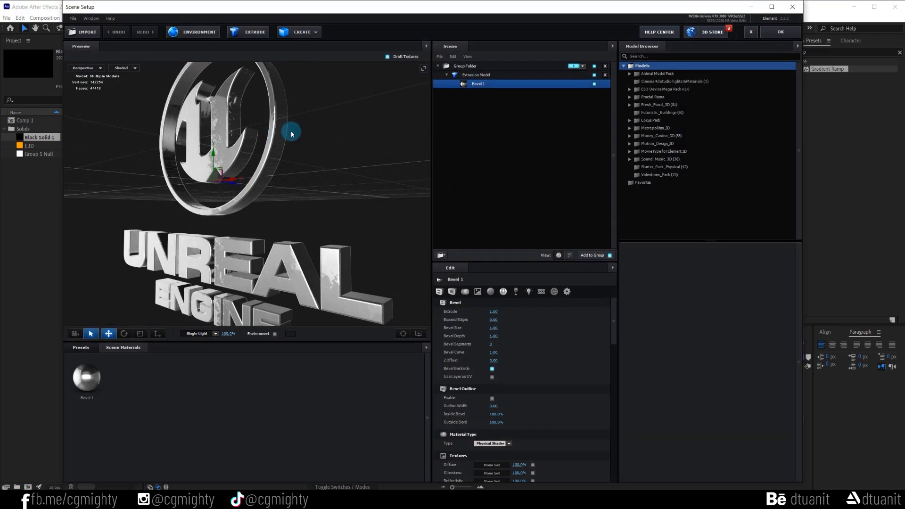
left_click(194, 32)
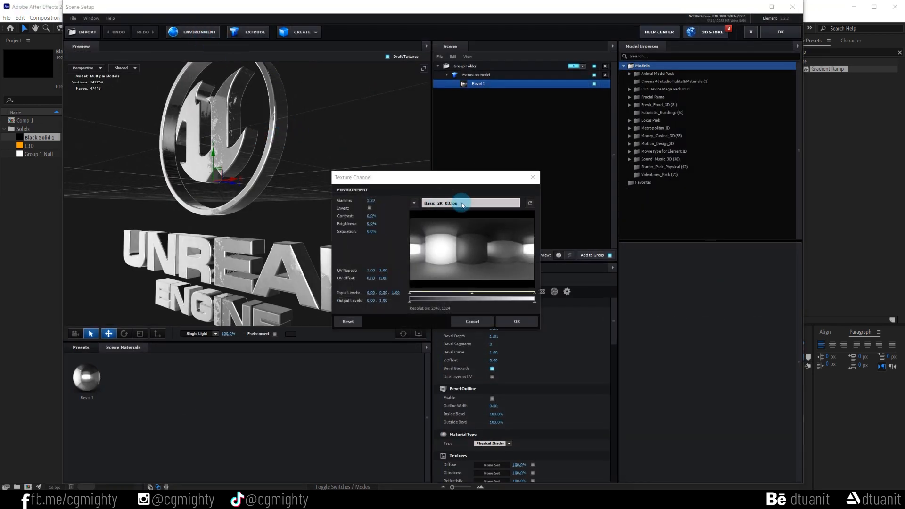
left_click(461, 202)
scroll(457, 281, "down", 2)
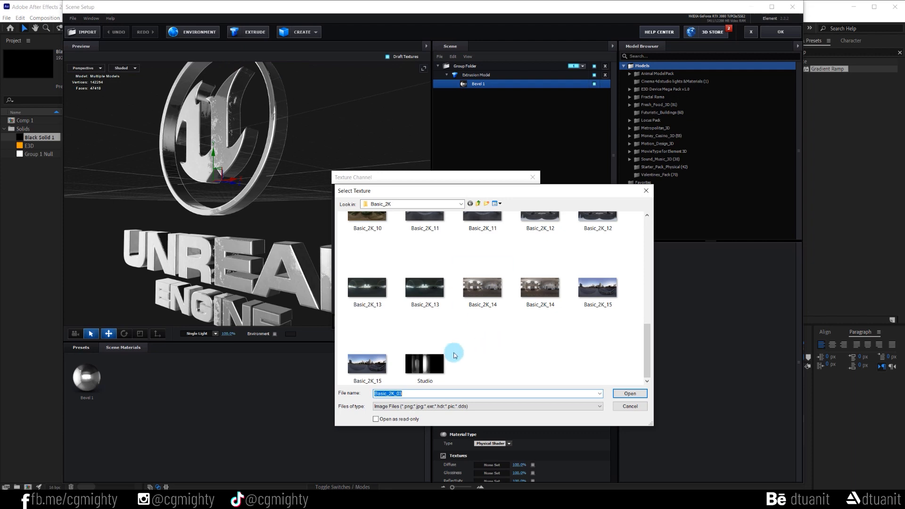
left_click(435, 358)
left_click(623, 396)
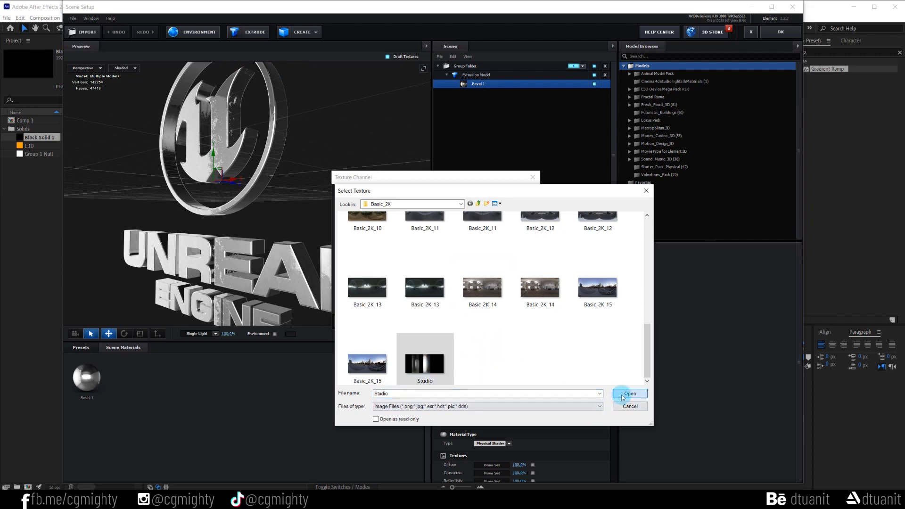
left_click(512, 322)
left_click(466, 242)
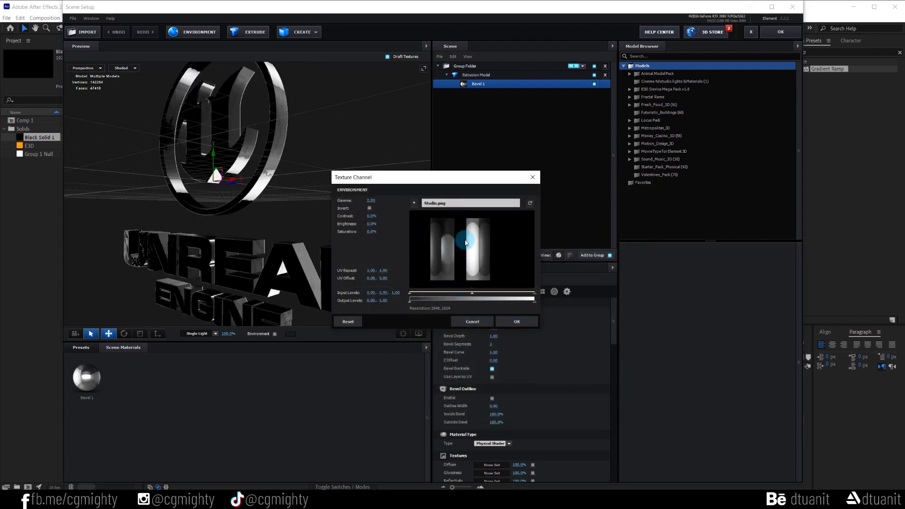
left_click(511, 323)
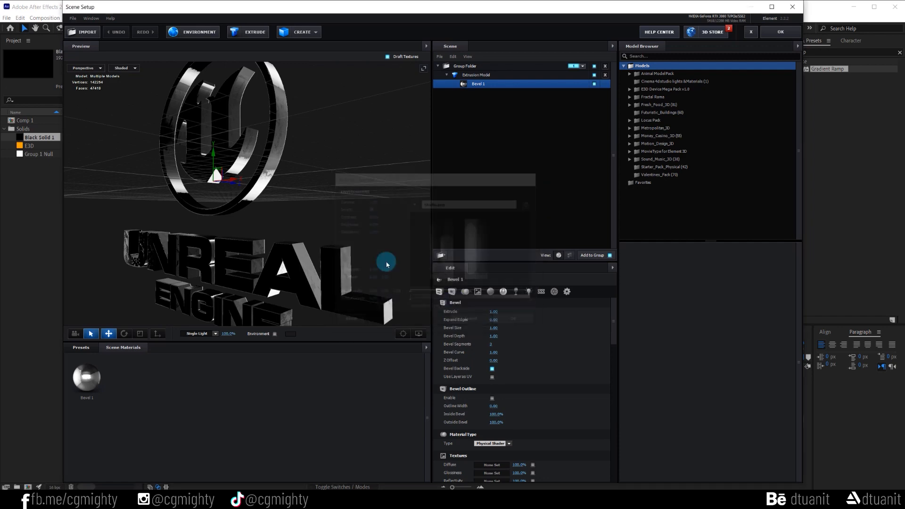
mouse_move(239, 210)
left_mouse_down()
mouse_move(292, 207)
mouse_move(249, 203)
left_mouse_up()
left_click(786, 33)
left_click(492, 214)
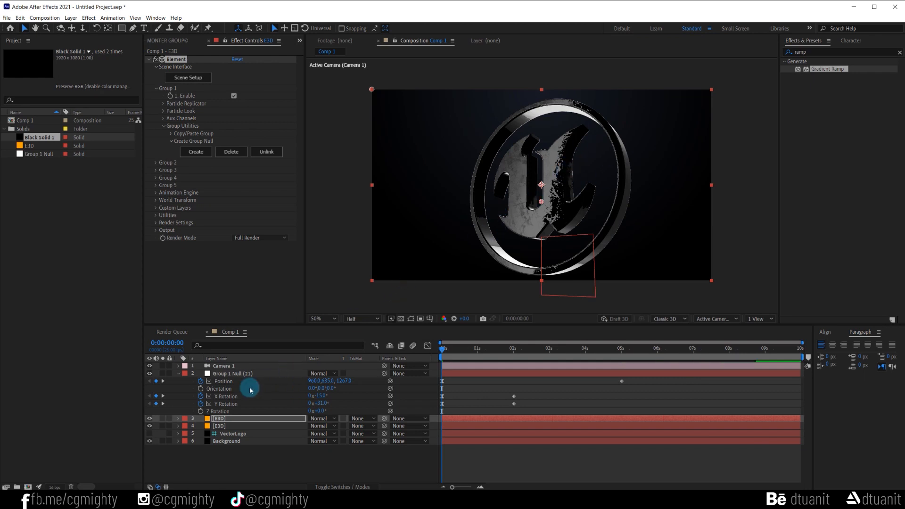
- Play back the logo animation to check the new reflections, and return the current time to the first frame
left_click(222, 419)
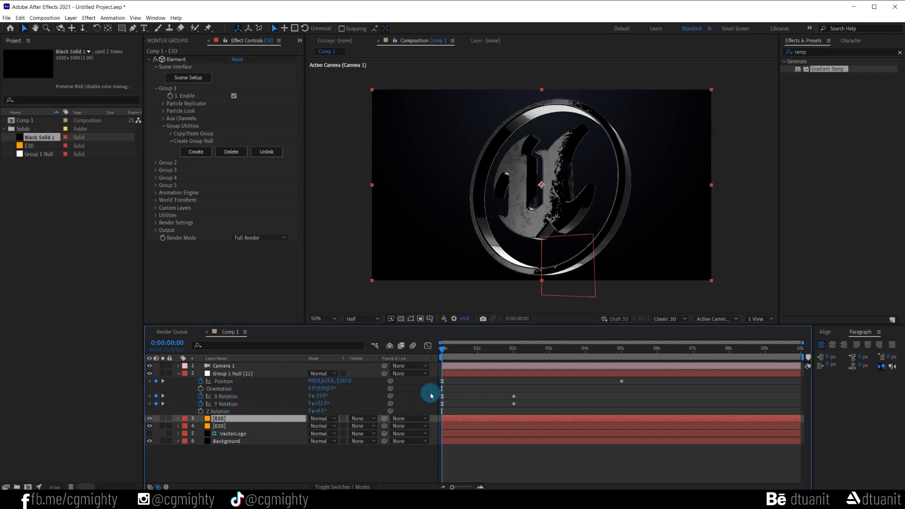
key("space")
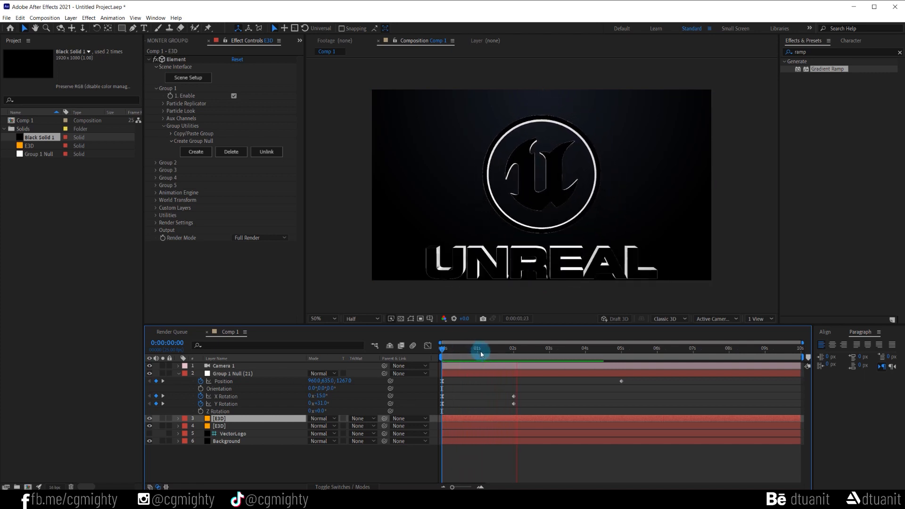
key("space")
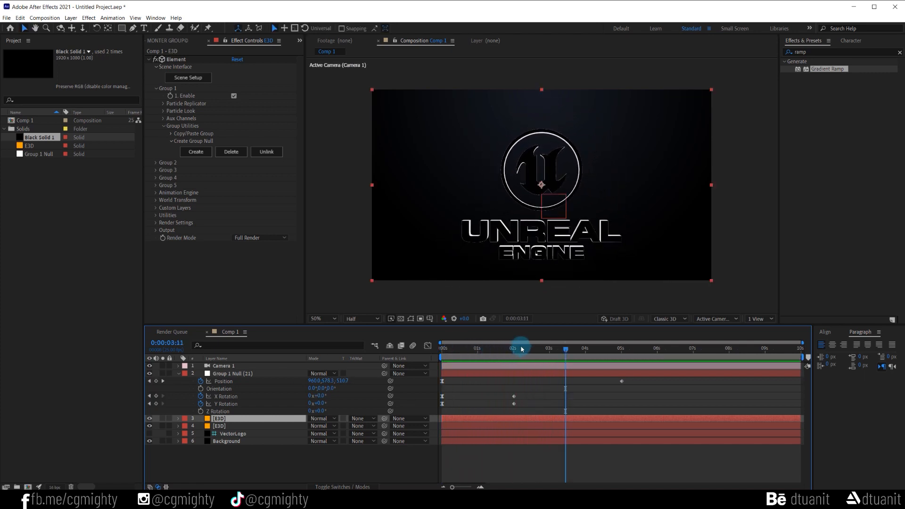
left_click_drag(515, 351, 442, 353)
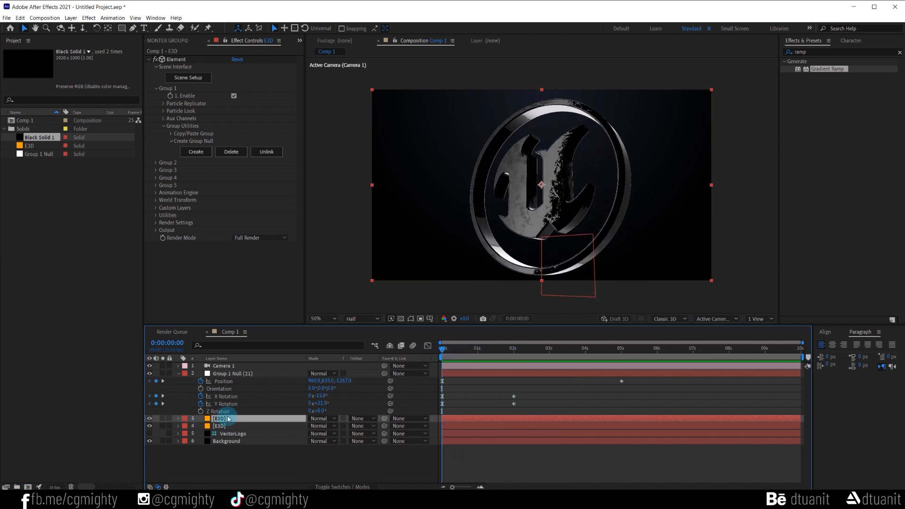
- Reveal the Rotate Environment settings within the Element effect's Physical Environment render settings on the upper E3D layer
left_click(151, 62)
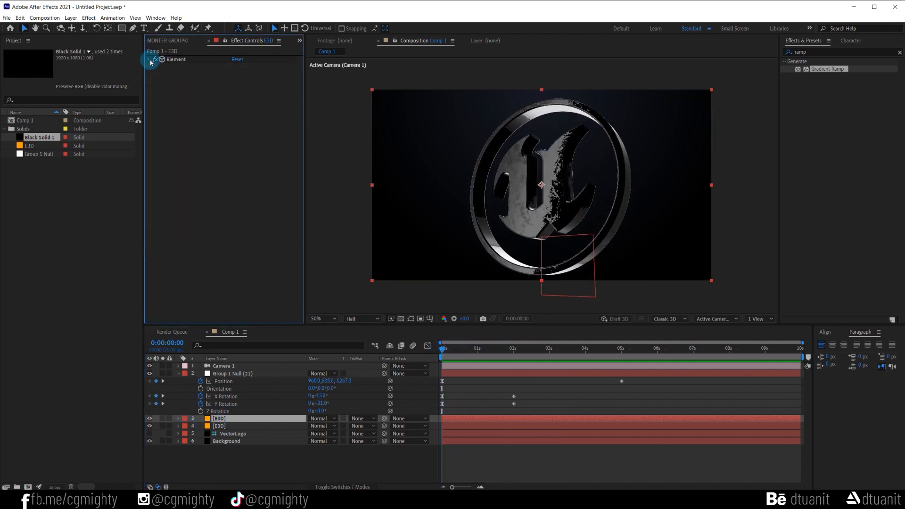
left_click(150, 61)
left_click(155, 67)
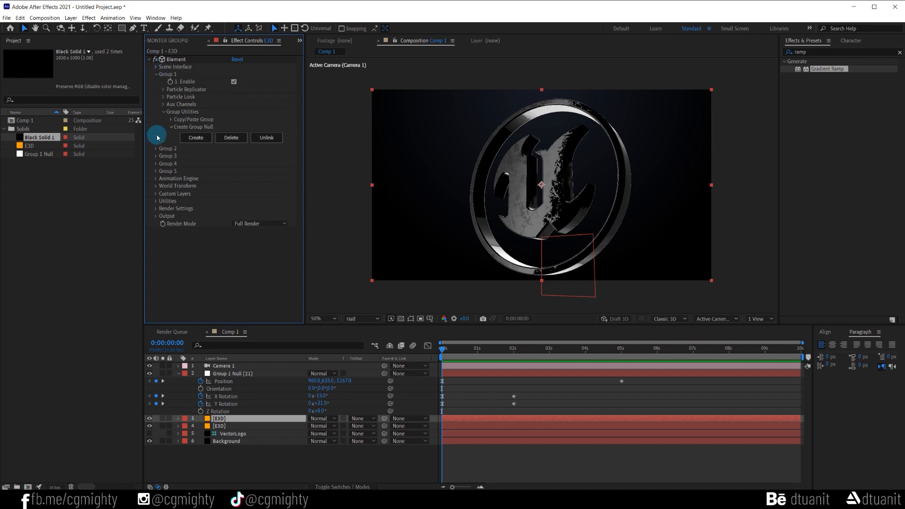
left_click(156, 74)
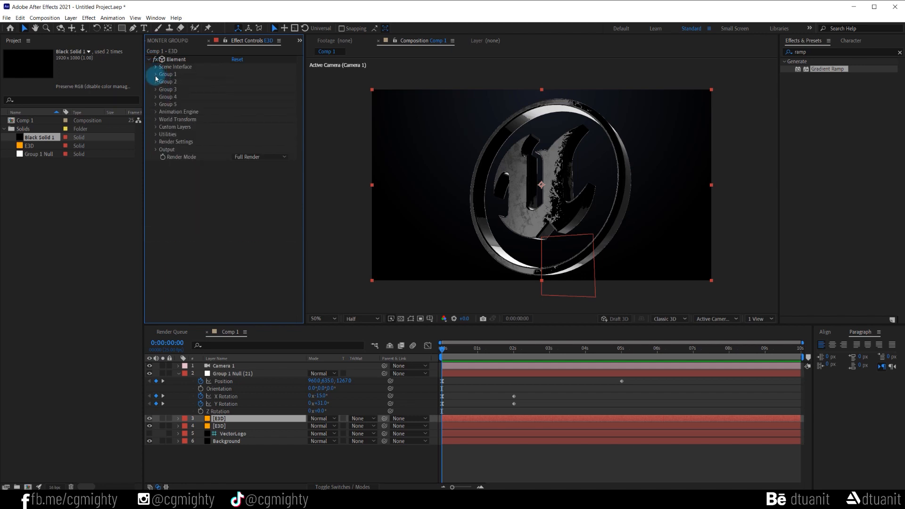
left_click(156, 120)
left_click(157, 119)
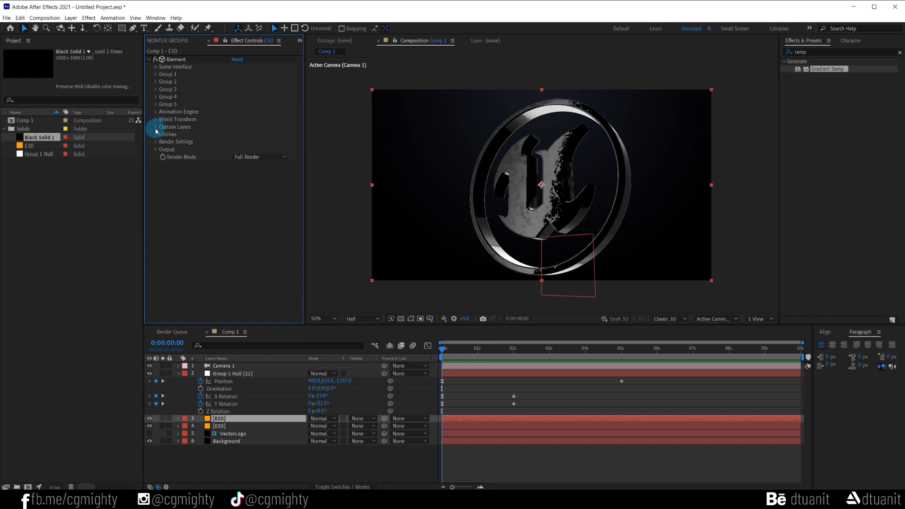
left_click(156, 142)
left_click(164, 149)
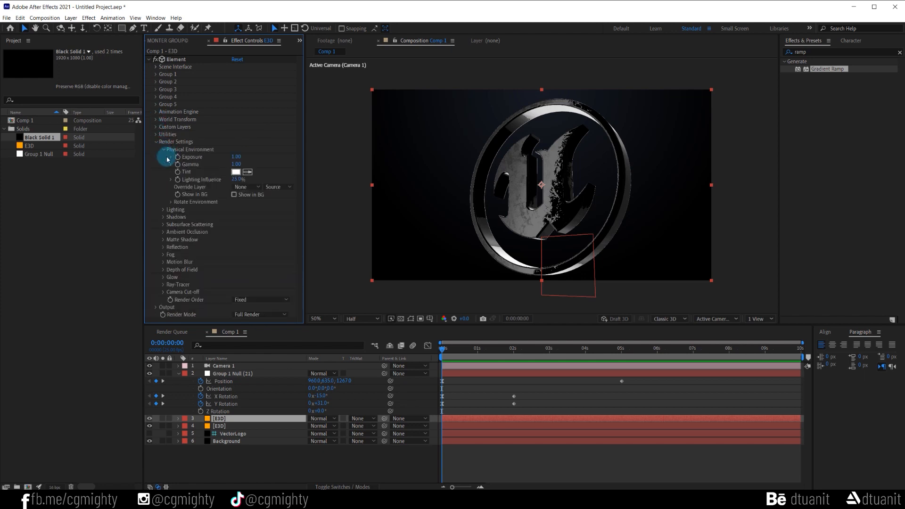
left_click(171, 202)
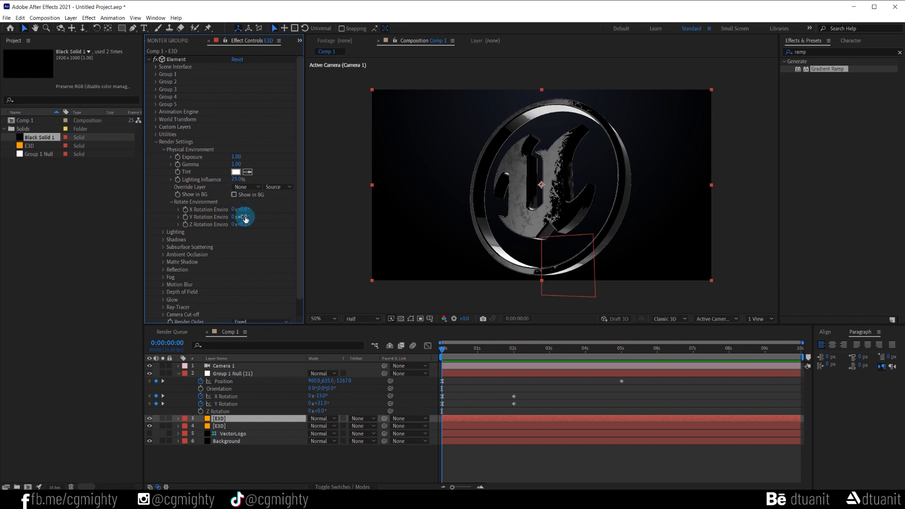
- Try and undo an X rotation of the environment, and keyframe its Y rotation at -84° on the first frame
left_click_drag(244, 213, 143, 216)
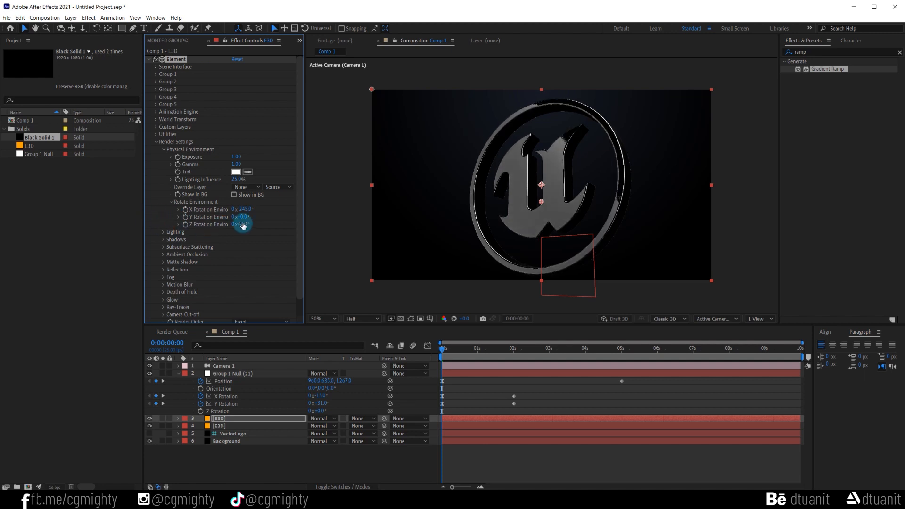
key("ctrl+z")
left_click_drag(242, 217, 203, 216)
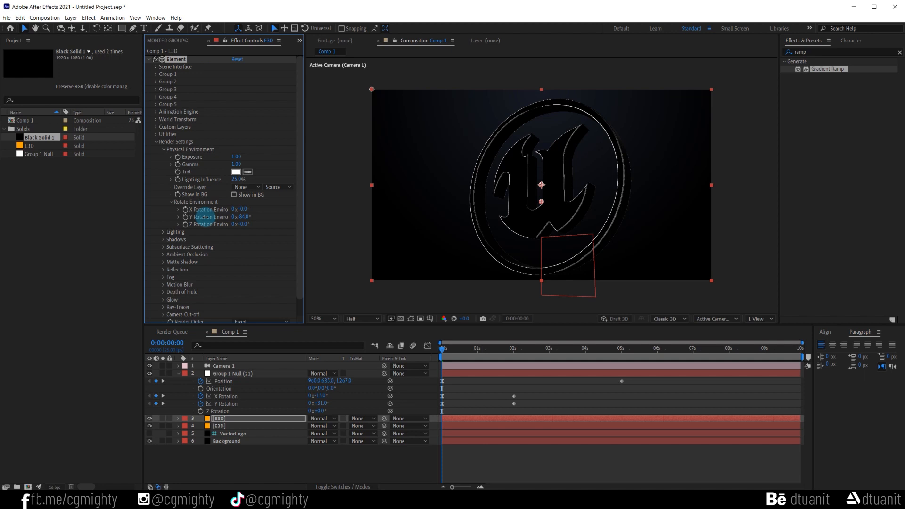
mouse_move(244, 218)
left_mouse_down()
mouse_move(253, 222)
mouse_move(246, 219)
left_mouse_up()
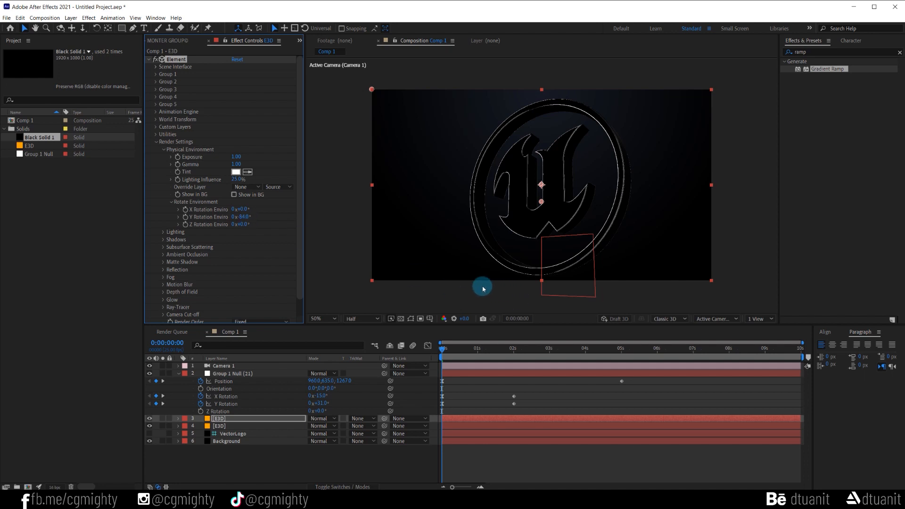
mouse_move(458, 349)
left_mouse_down()
mouse_move(477, 352)
mouse_move(442, 349)
left_mouse_up()
left_click(275, 244)
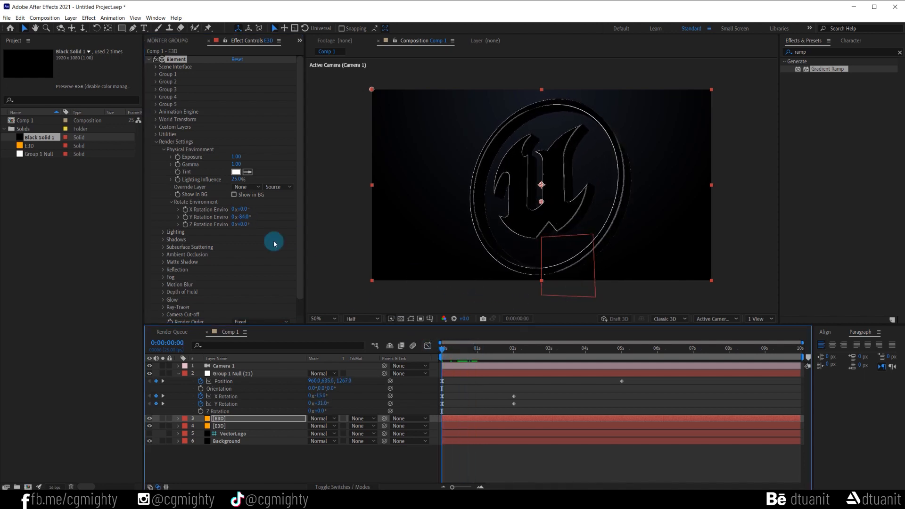
left_click(195, 220)
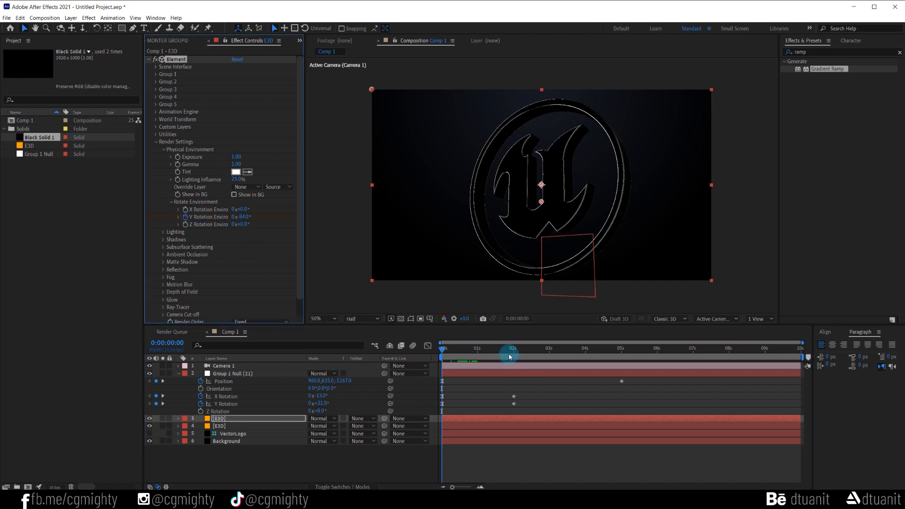
- Set the environment's Y rotation to 0° at 0:00:02:00 and play back the animation from the first frame
left_click_drag(509, 357, 514, 359)
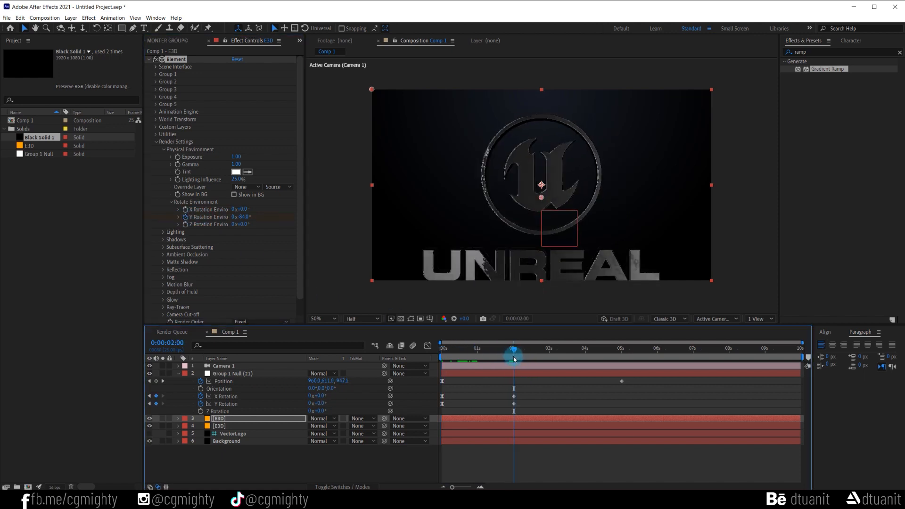
left_click(246, 216)
type("-84")
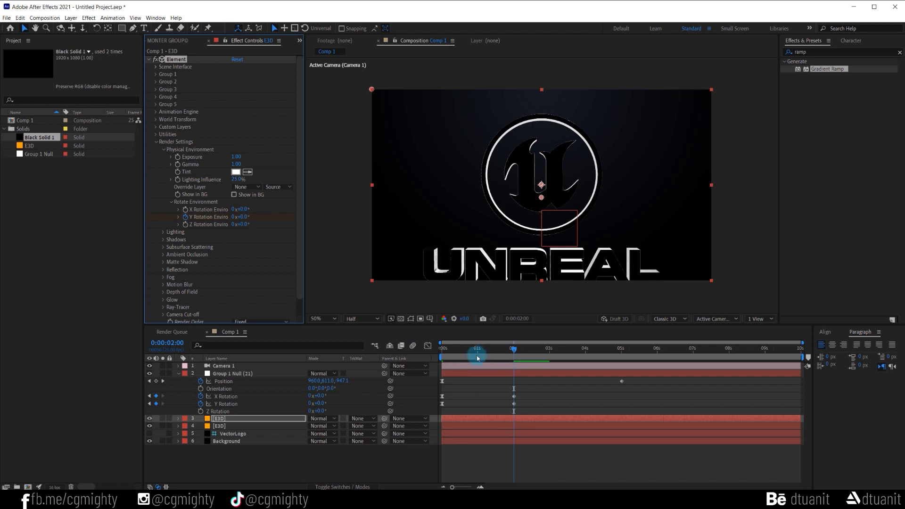
left_click_drag(475, 354, 428, 354)
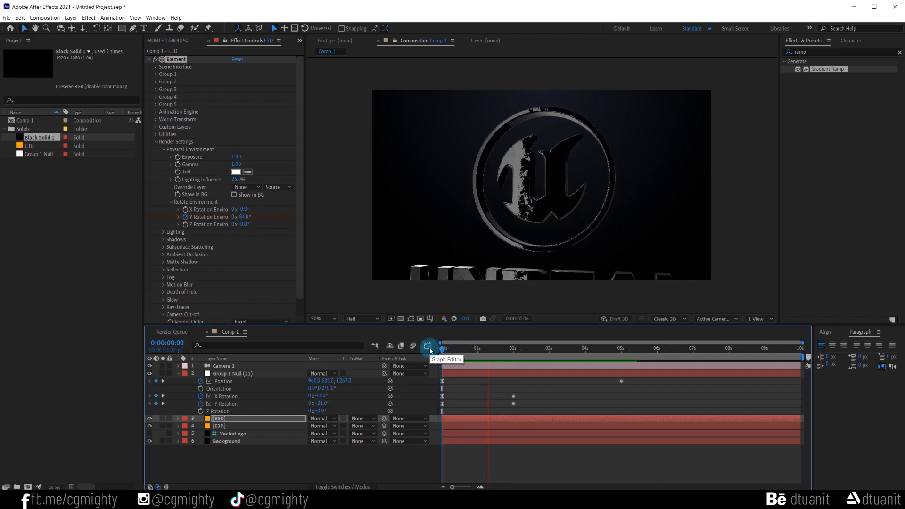
left_click(513, 367)
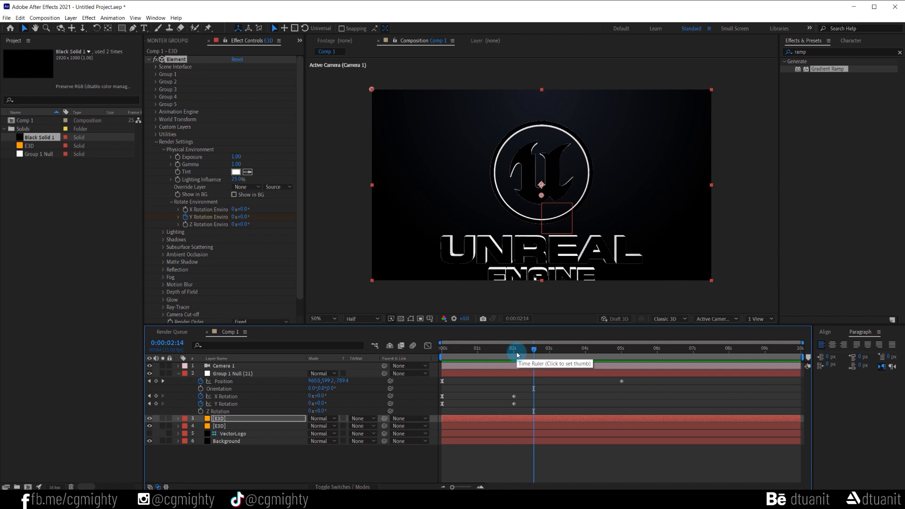
- Keyframe the upper E3D layer's opacity to hold 100% at 0:00:02:00 and fade out by 0:00:05:00
left_click(253, 412)
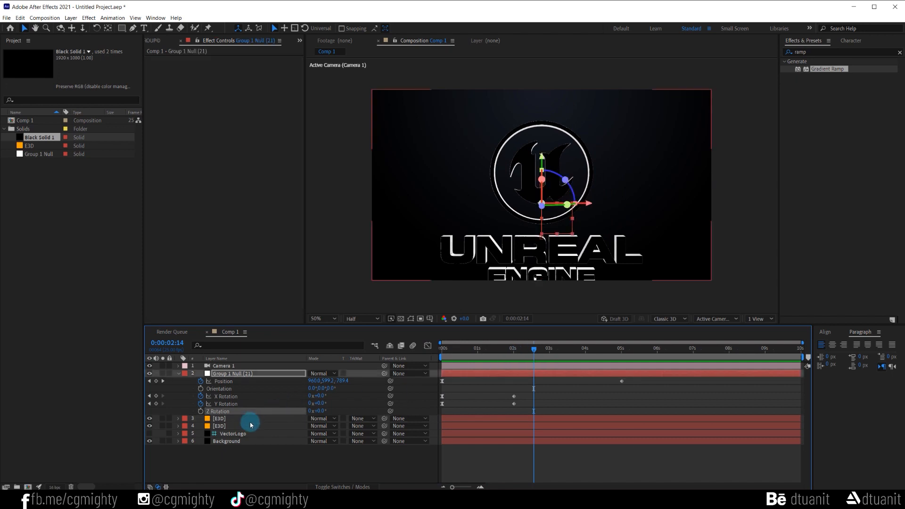
left_click(250, 418)
key("t")
left_click(200, 425)
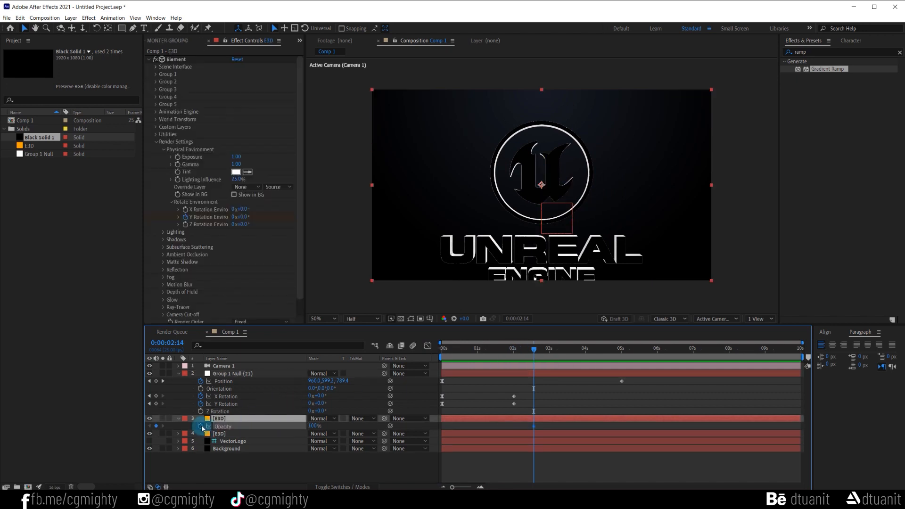
left_click_drag(528, 431, 514, 427)
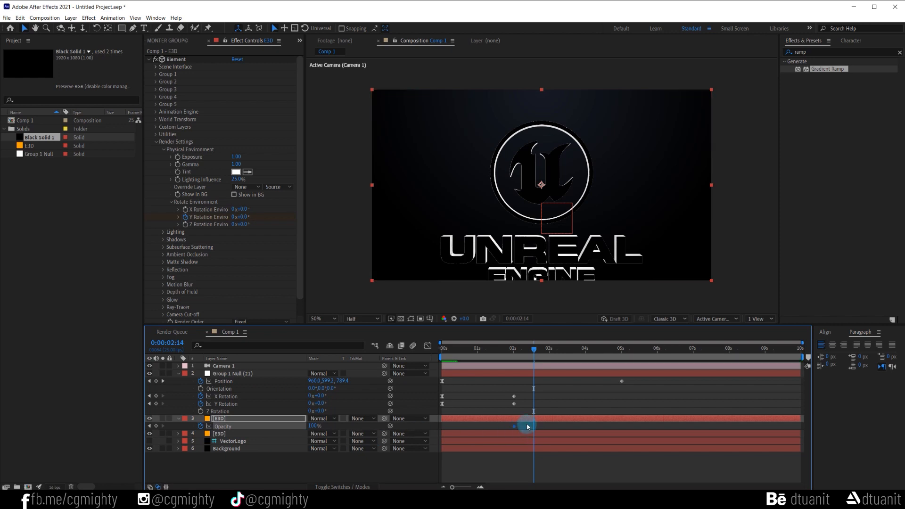
left_click_drag(612, 354, 621, 351)
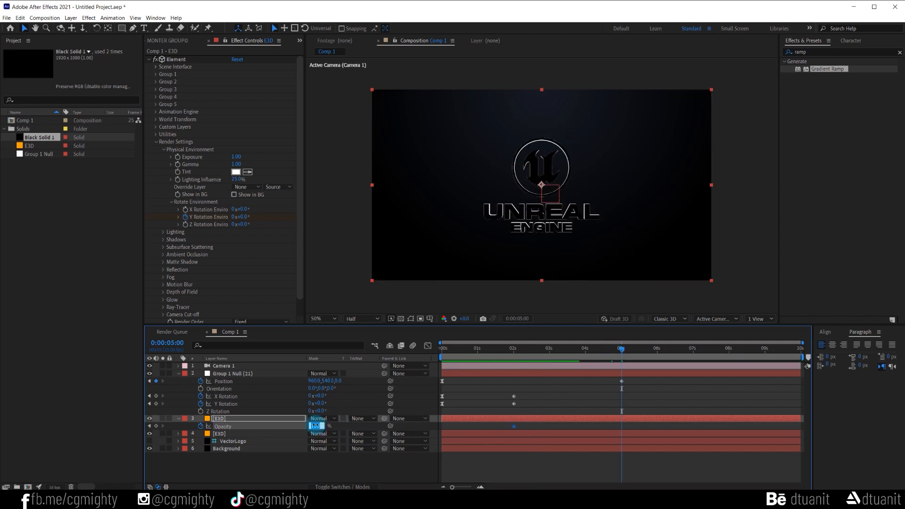
key("Return")
- Play back the fade to the flat logo and the opening of the animation, and return to the first frame
left_click(515, 349)
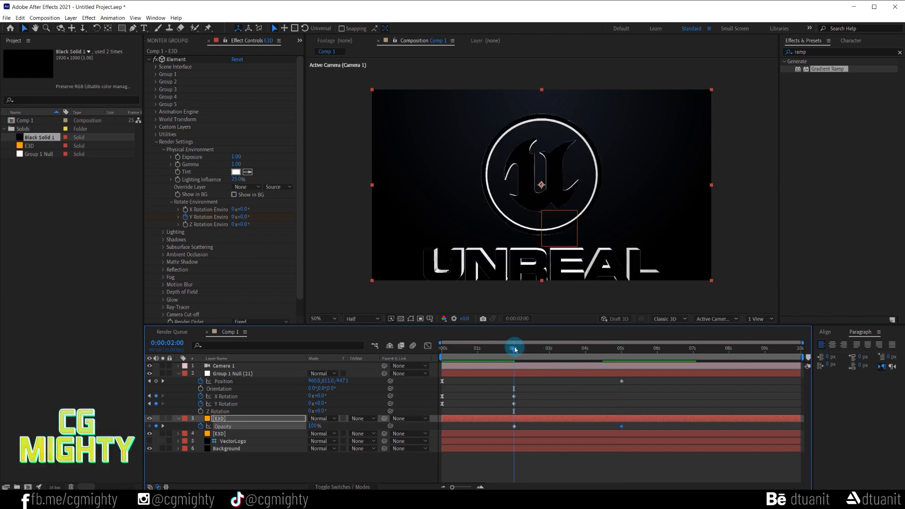
key("space")
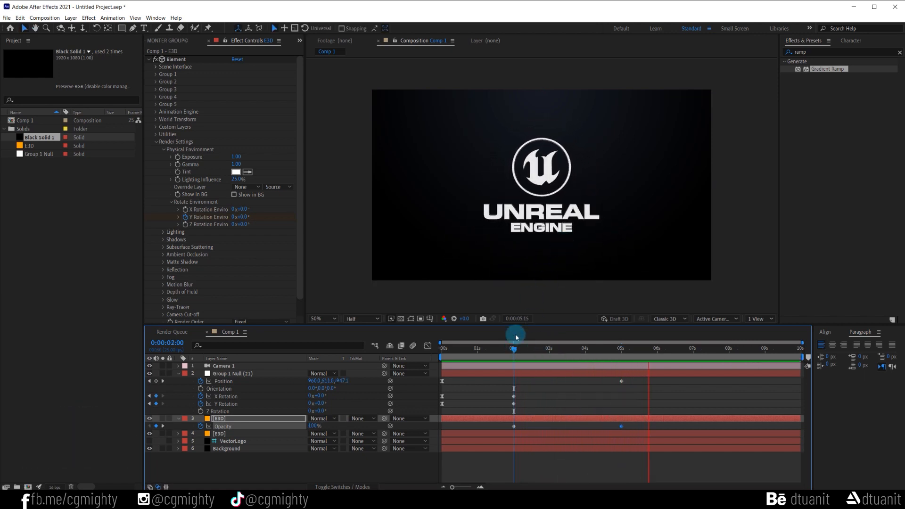
left_click(464, 349)
key("space")
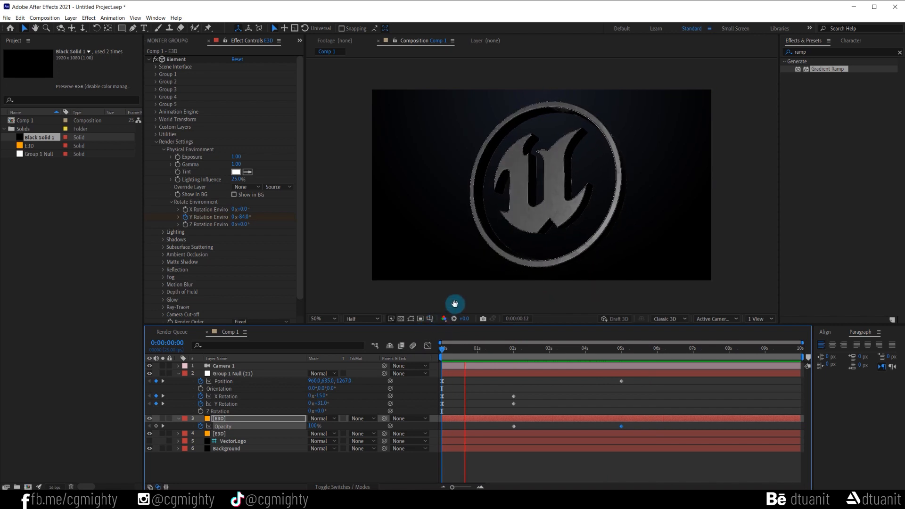
left_click(436, 356)
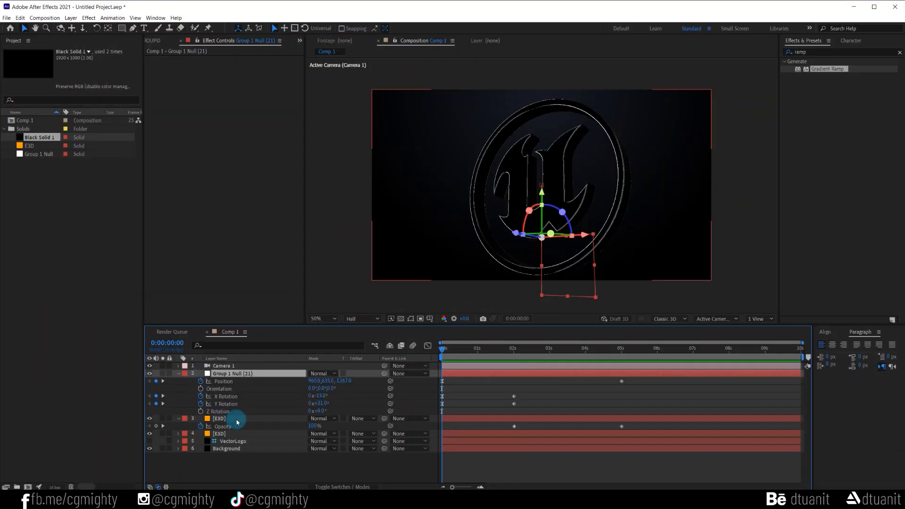
- Search the effects for "glow" and apply Starglow to the upper E3D layer
left_click(257, 419)
left_click(831, 52)
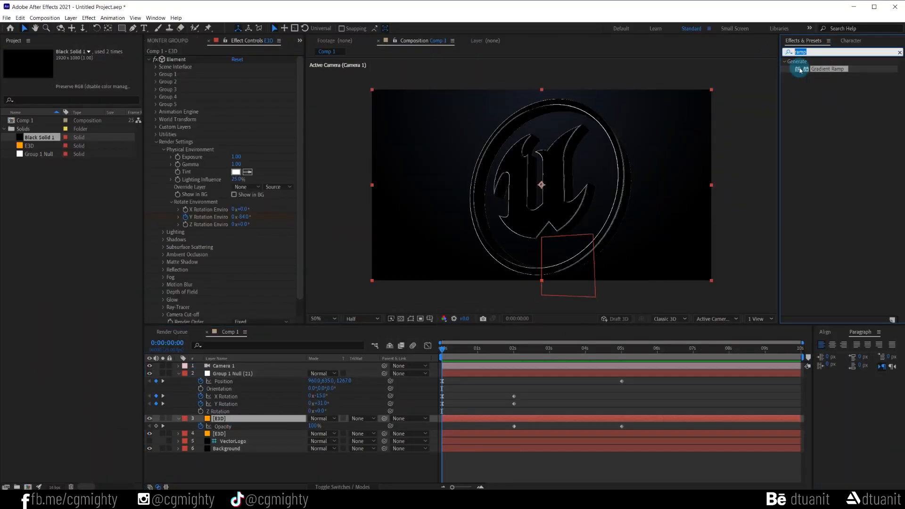
type("glow")
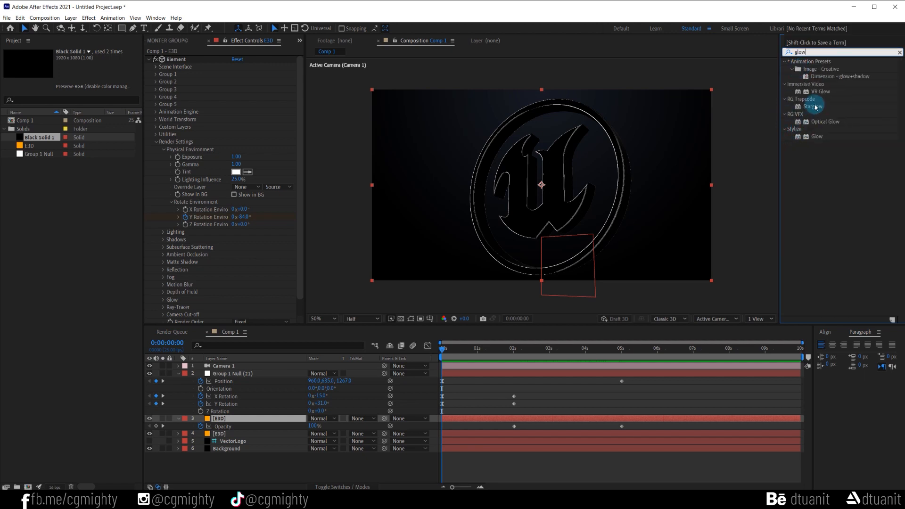
left_click_drag(815, 107, 439, 168)
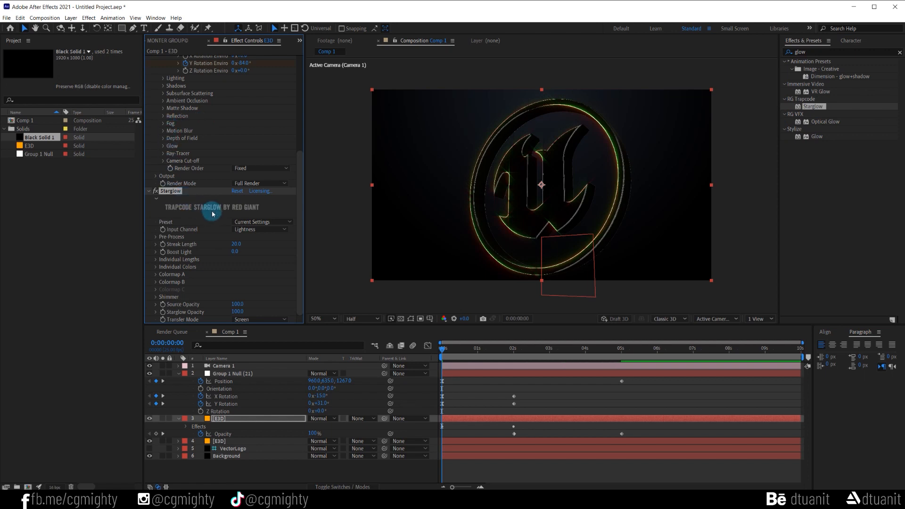
- Set the Starglow preset to White Tri and its Boost Light to 5
left_click(262, 221)
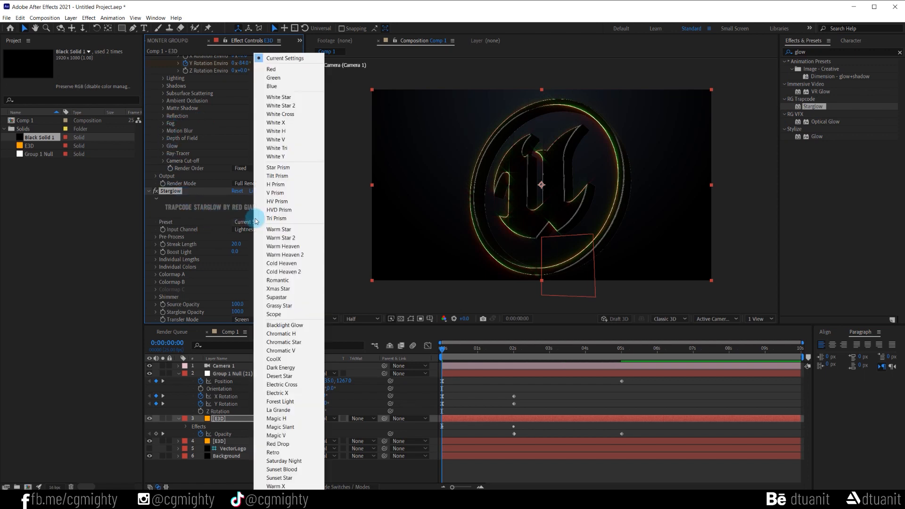
left_click(283, 148)
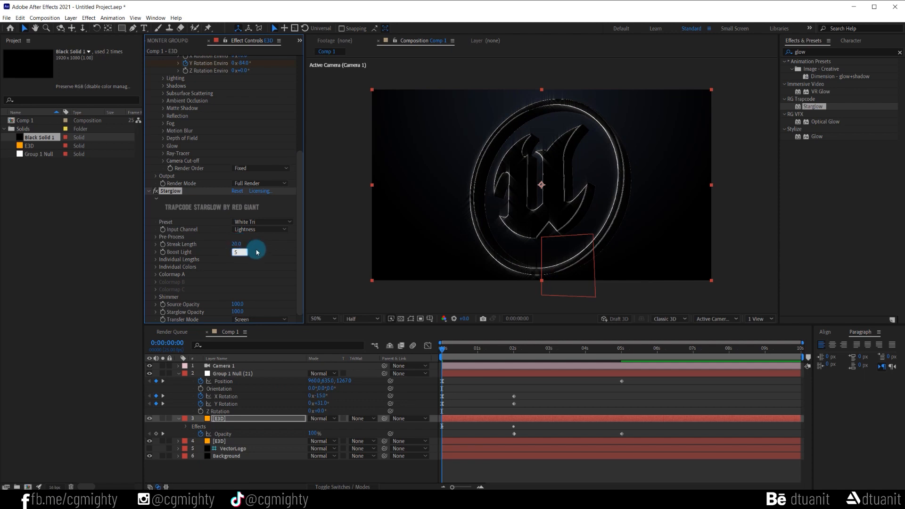
type("5")
key("Return")
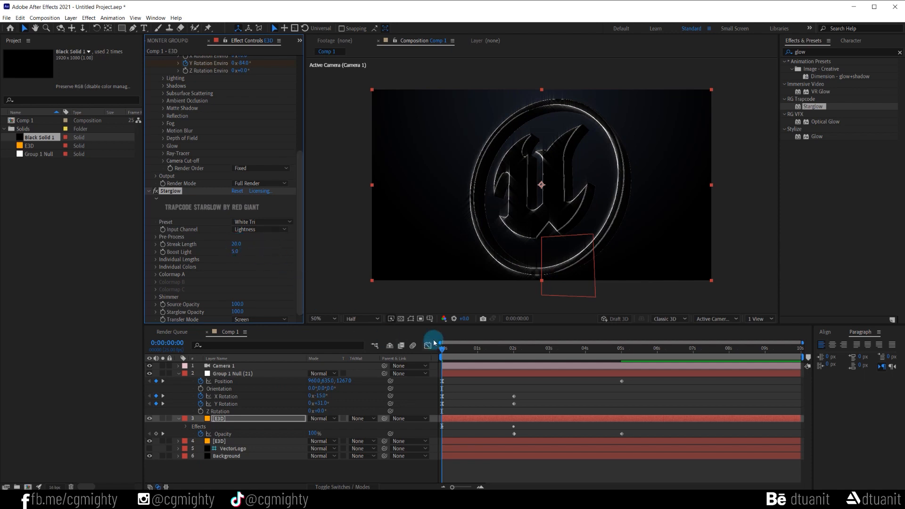
- Compare the logo with Starglow off and on, play back the animation, and return to the first frame
left_click_drag(443, 353, 509, 350)
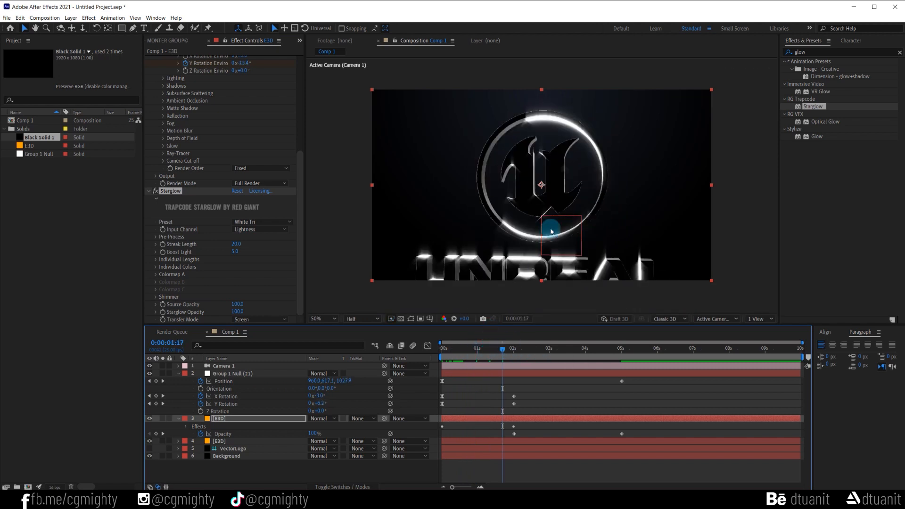
left_click(155, 191)
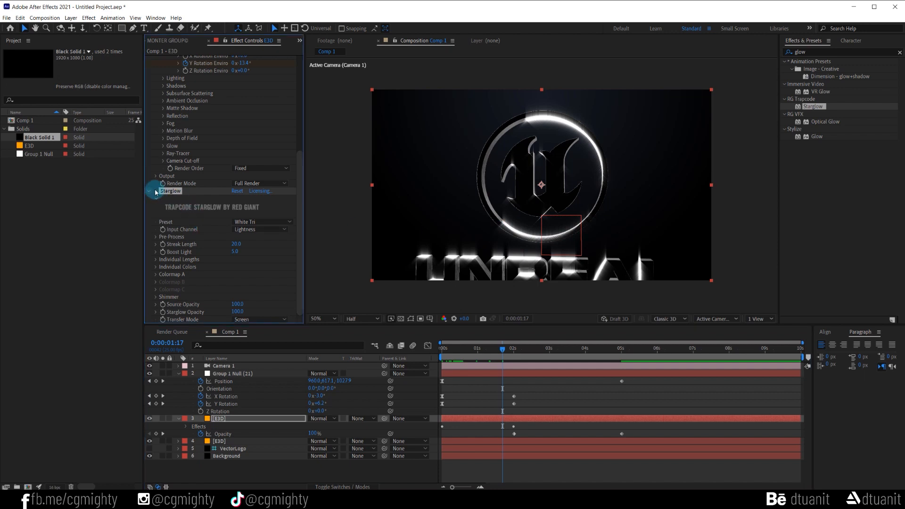
left_click(155, 191)
key("space")
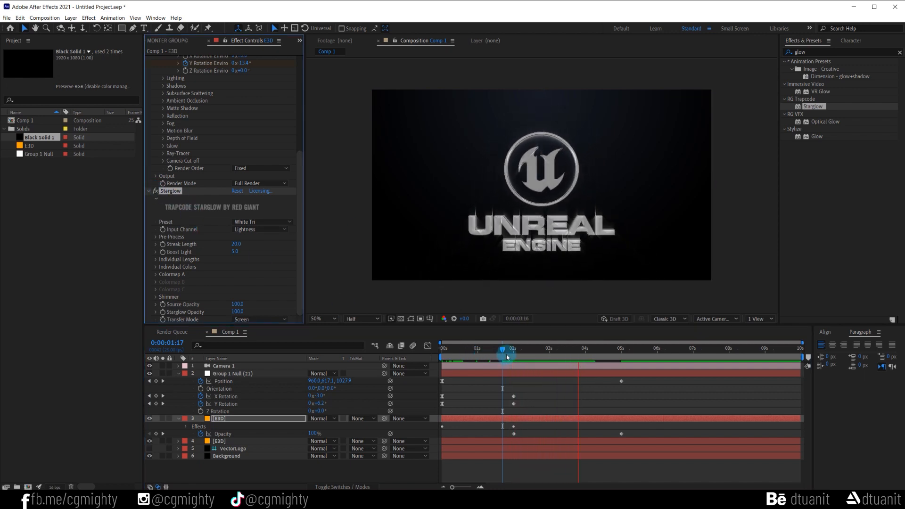
left_click_drag(502, 350, 437, 358)
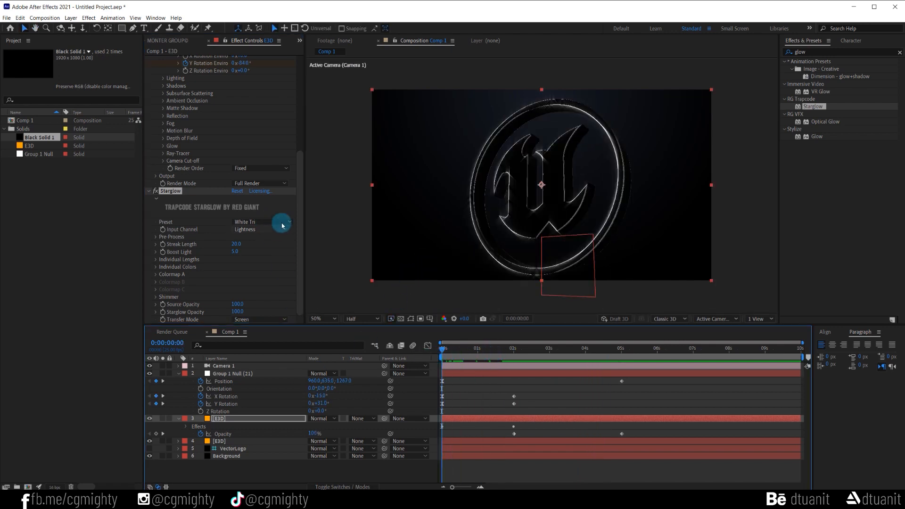
- Try rotating the E3D layer's reflection environment to -79° on X and play back the animation
scroll(299, 132, "up", 4)
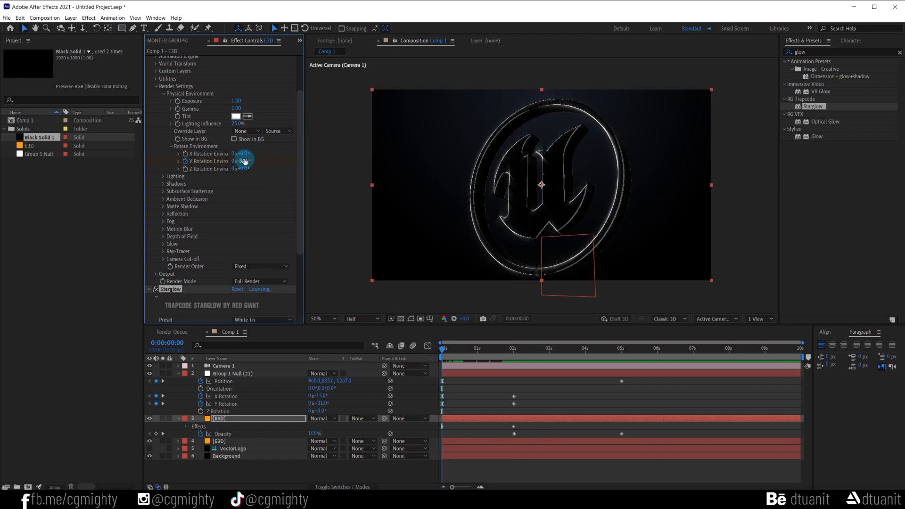
left_click_drag(245, 153, 206, 147)
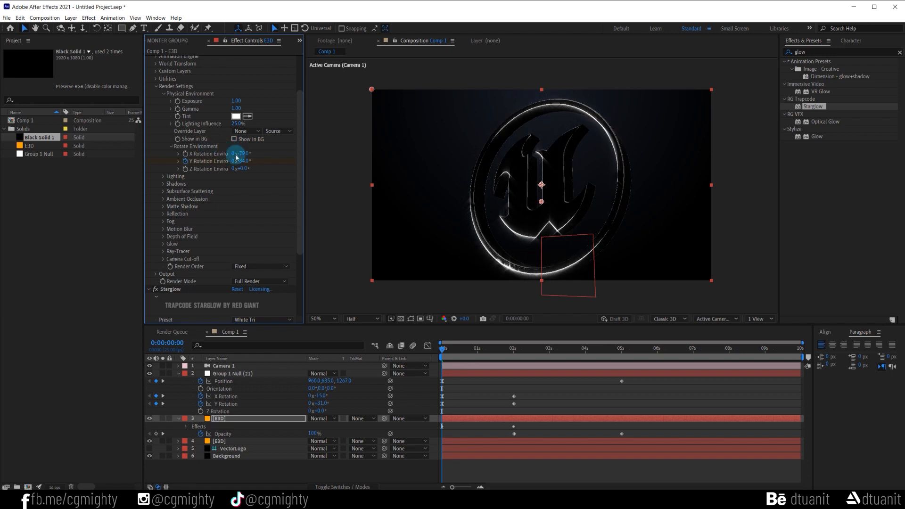
key("space")
key("space")
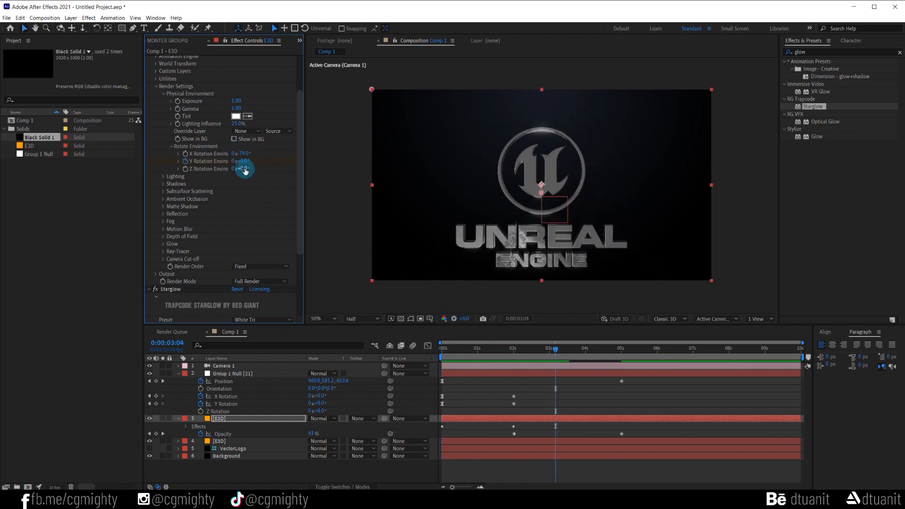
- Try a negative Z rotation of the reflection environment from the first frame, play back the animation, and return to the start
left_click_drag(471, 350, 416, 363)
left_click_drag(242, 169, 213, 169)
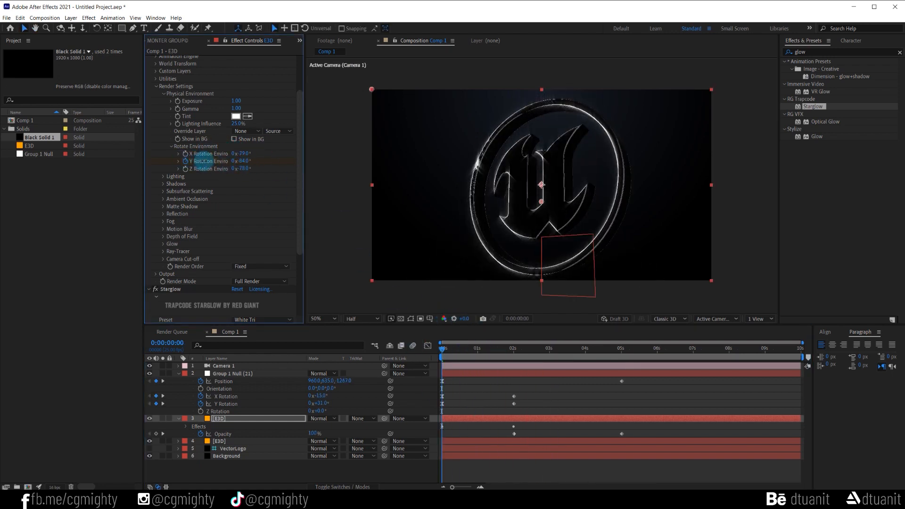
key("space")
key("space")
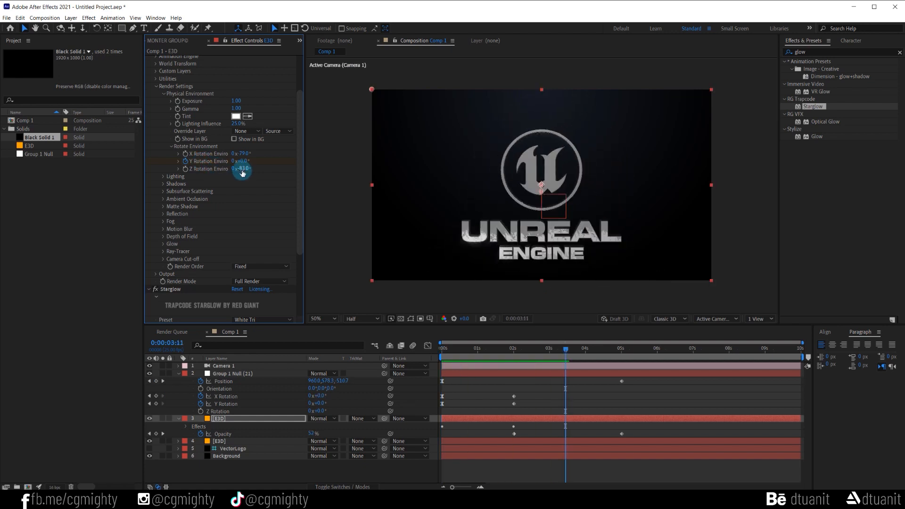
left_click(432, 351)
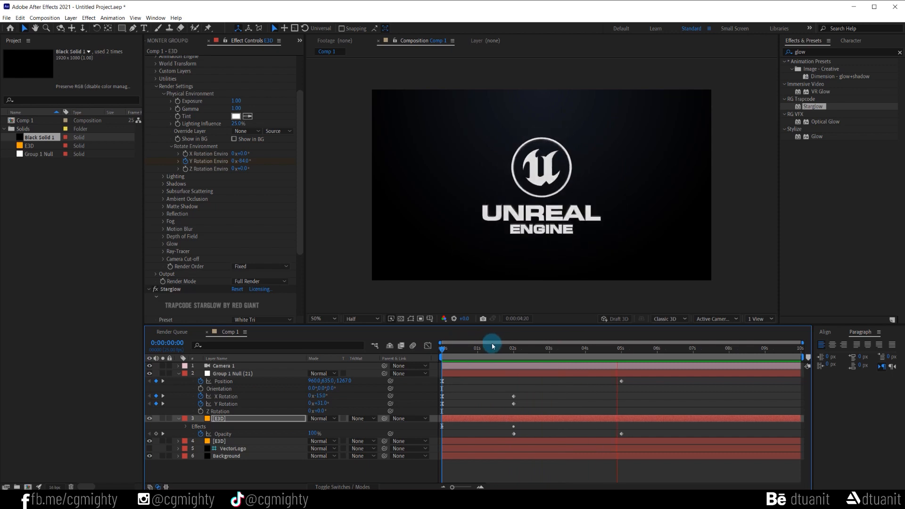
- Collapse the properties of the Group 1 Null and upper E3D layers and return to the first frame
key("space")
left_click(178, 373)
left_click(178, 380)
left_click(437, 350)
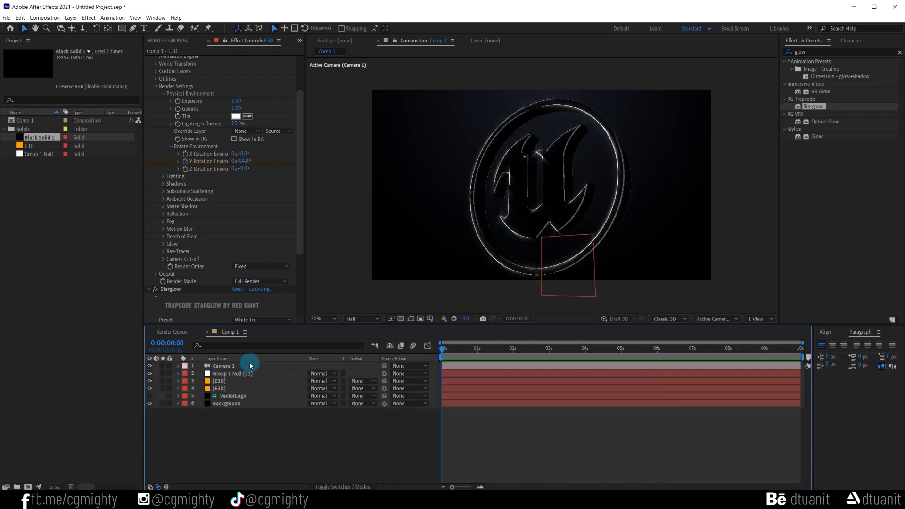
- Create a new adjustment layer at the top of the layer stack in Comp 1
left_click(71, 18)
mouse_move(90, 26)
left_click(221, 79)
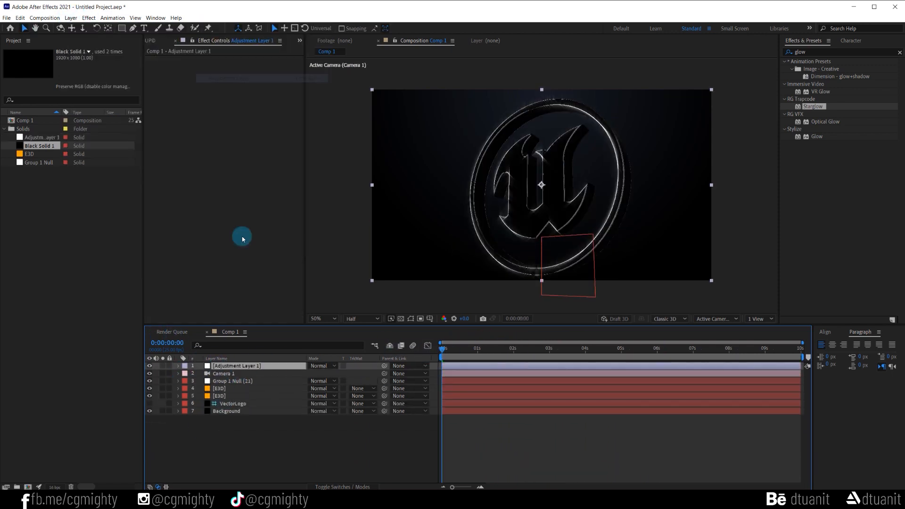
- Apply the Curves effect to the adjustment layer with a gentle S-shaped RGB curve that deepens the shadows, and play back the animation
left_click(808, 52)
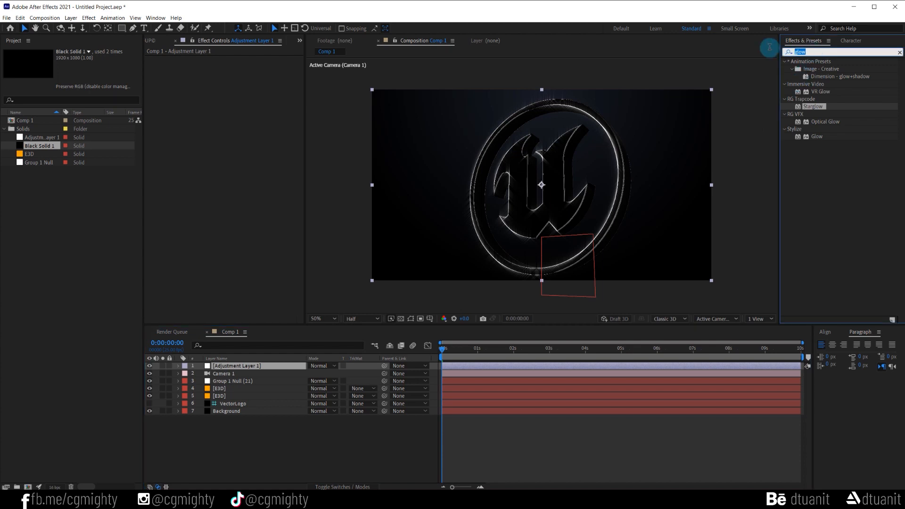
type("curve")
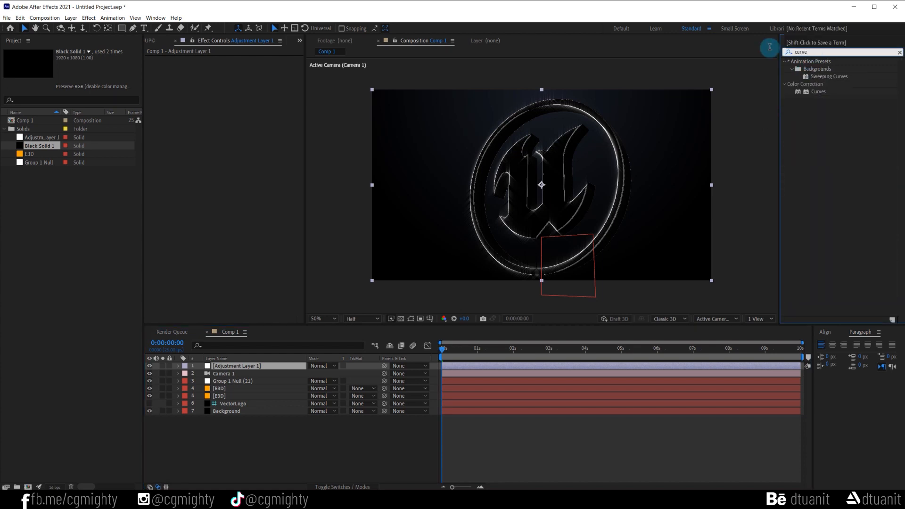
left_click_drag(802, 93, 438, 96)
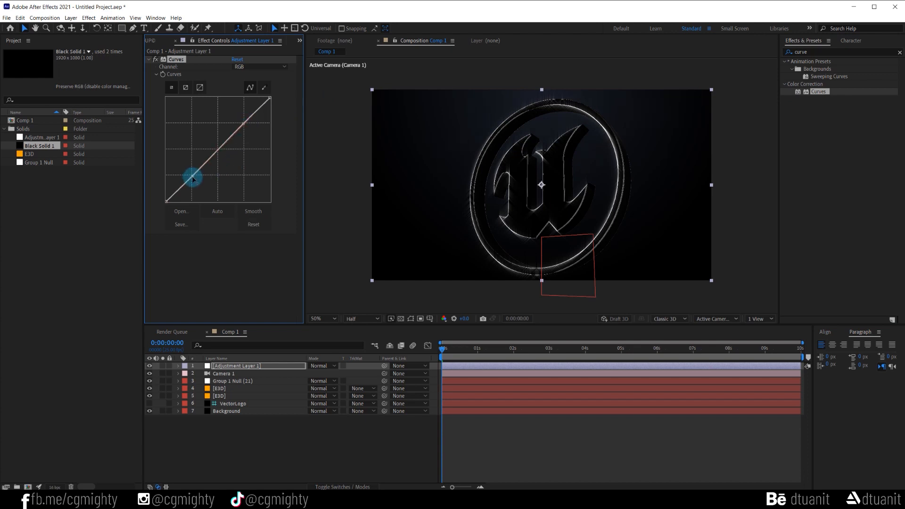
left_click_drag(193, 178, 197, 184)
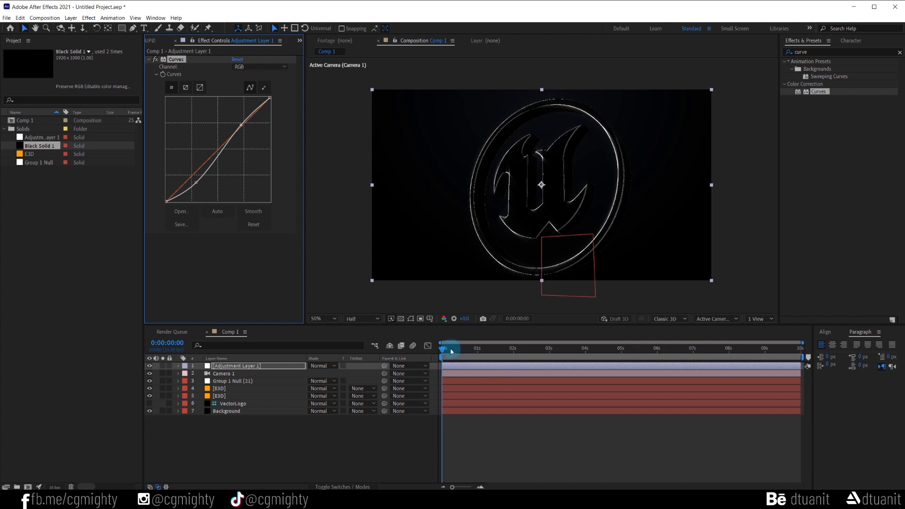
key("space")
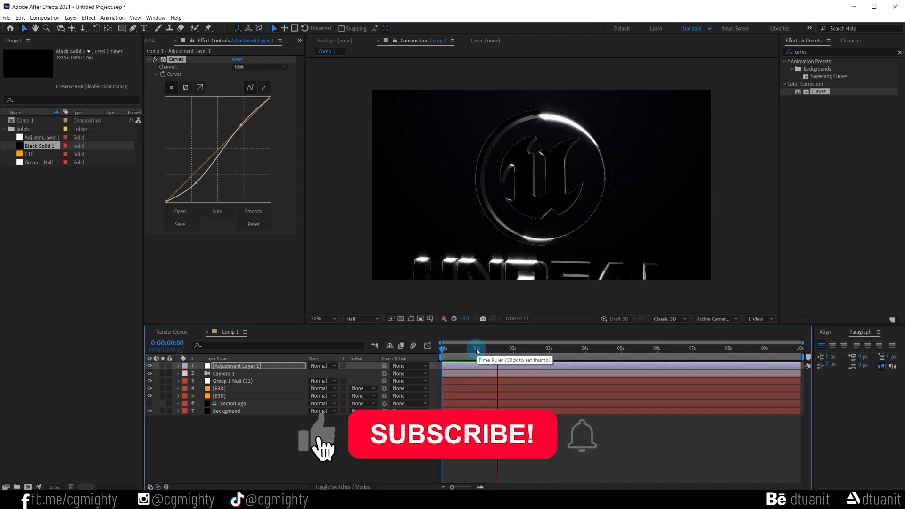